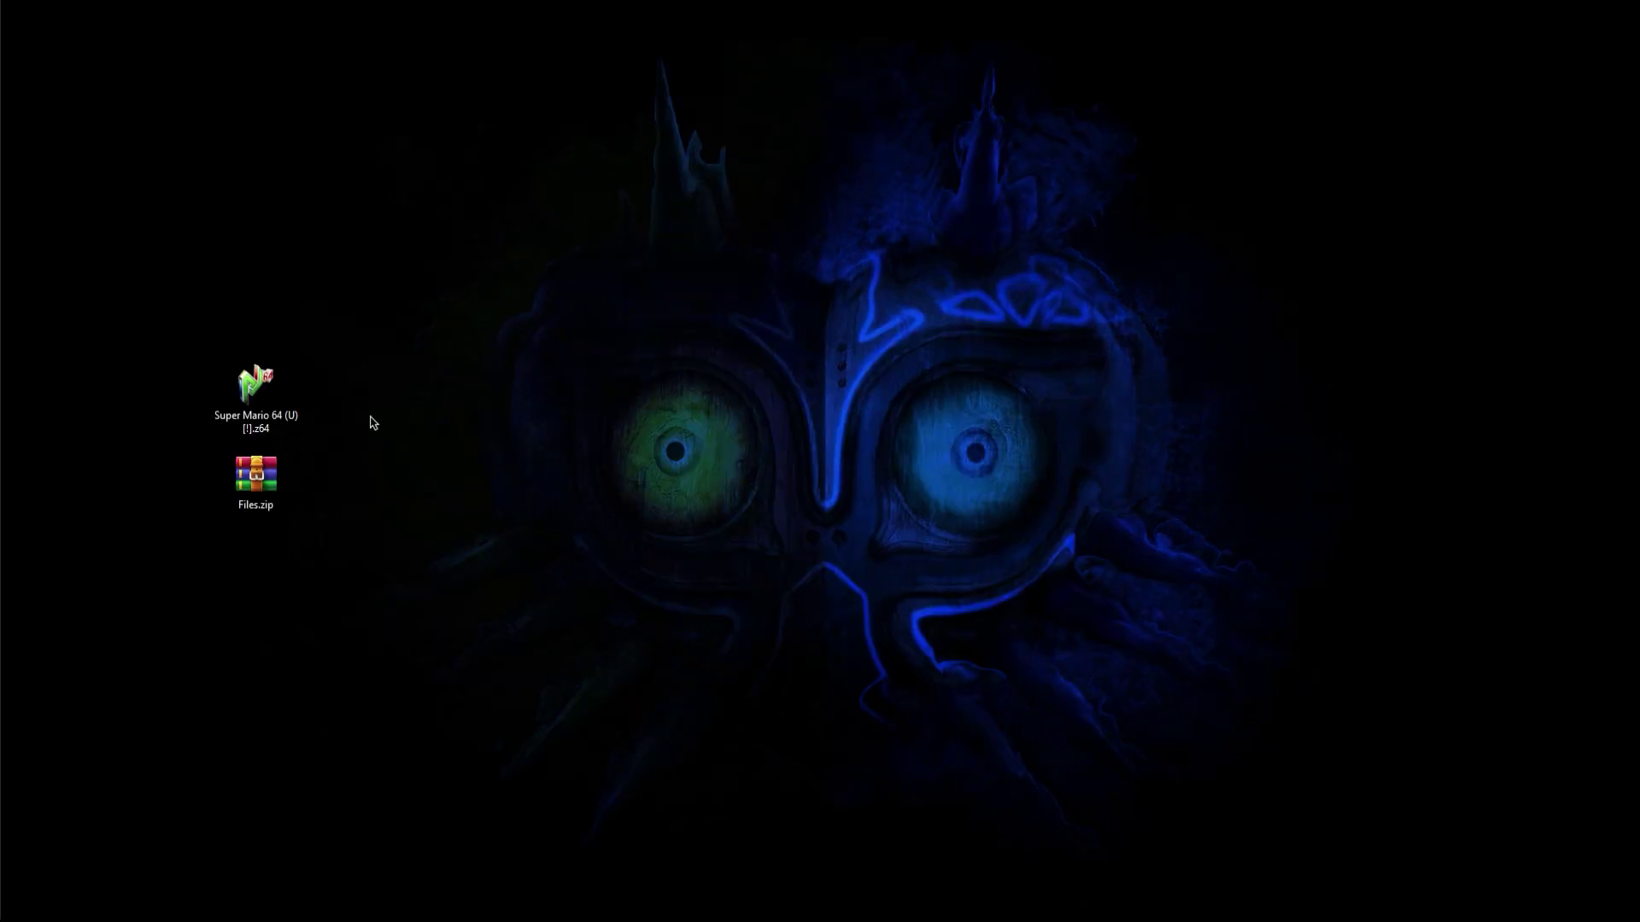
Extract msys2-x86_64-20210228.exe and sm64pcBuilder2.exe from Files.zip to the desktop, then close WinRAR
{"action": "mouse_move", "coordinate": [256, 391]}
{"action": "left_mouse_down"}
{"action": "mouse_move", "coordinate": [274, 338]}
{"action": "mouse_move", "coordinate": [248, 364]}
{"action": "mouse_move", "coordinate": [256, 389]}
{"action": "left_mouse_up"}
{"action": "left_click", "coordinate": [384, 361]}
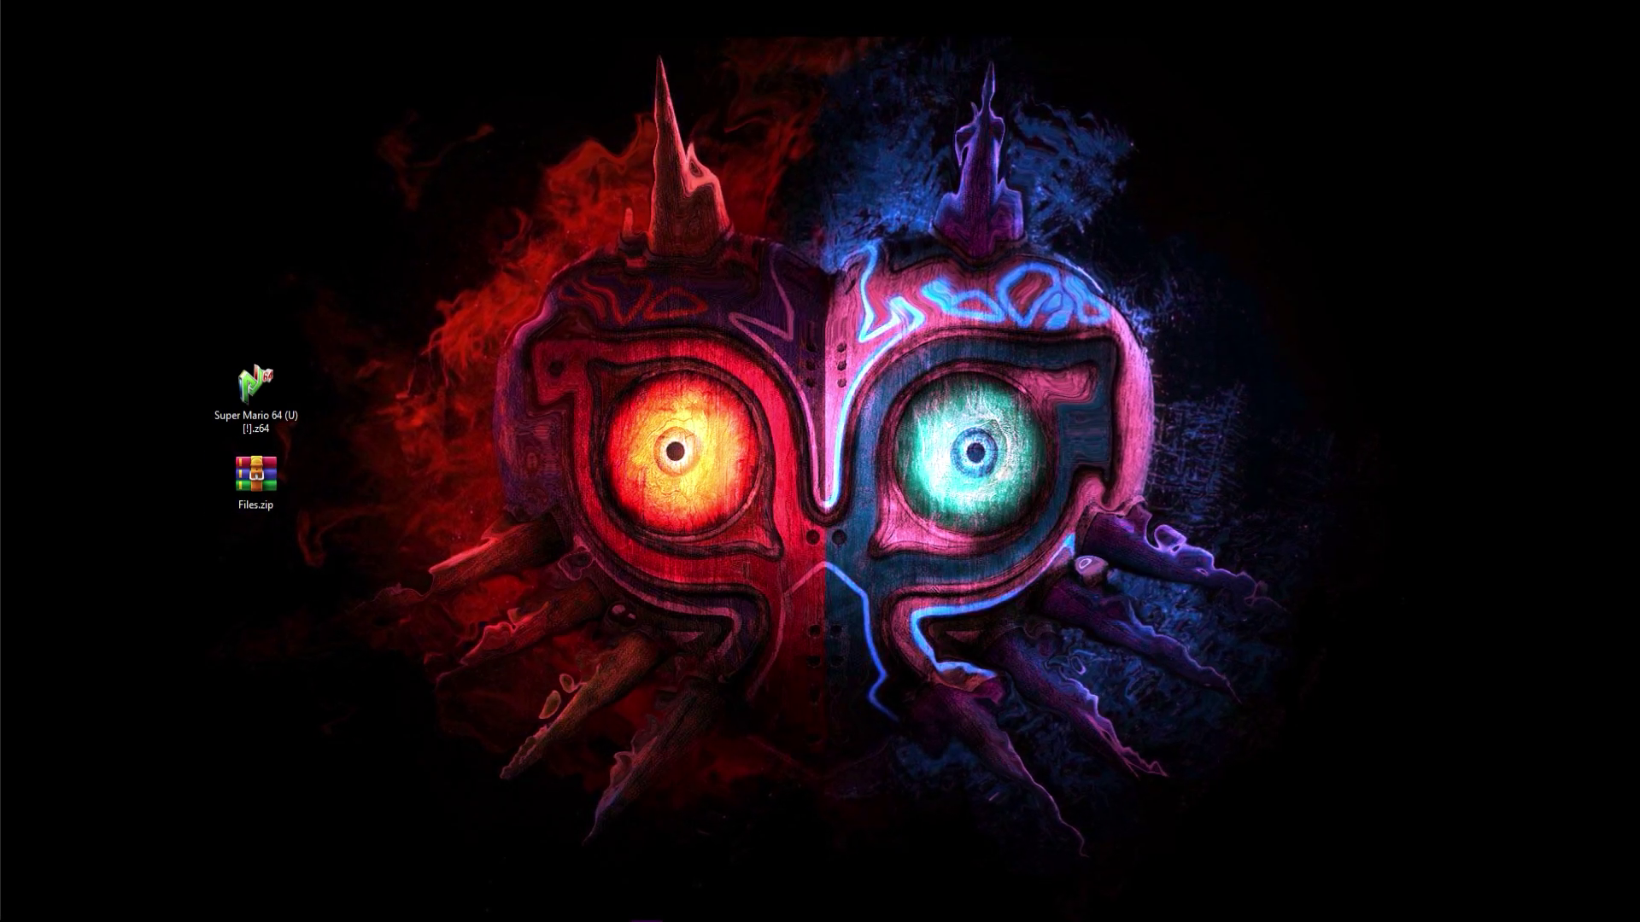
{"action": "double_click", "coordinate": [256, 475]}
{"action": "left_click_drag", "start_coordinate": [999, 243], "coordinate": [1034, 76]}
{"action": "left_click_drag", "start_coordinate": [560, 275], "coordinate": [574, 242]}
{"action": "left_click_drag", "start_coordinate": [325, 225], "coordinate": [181, 213]}
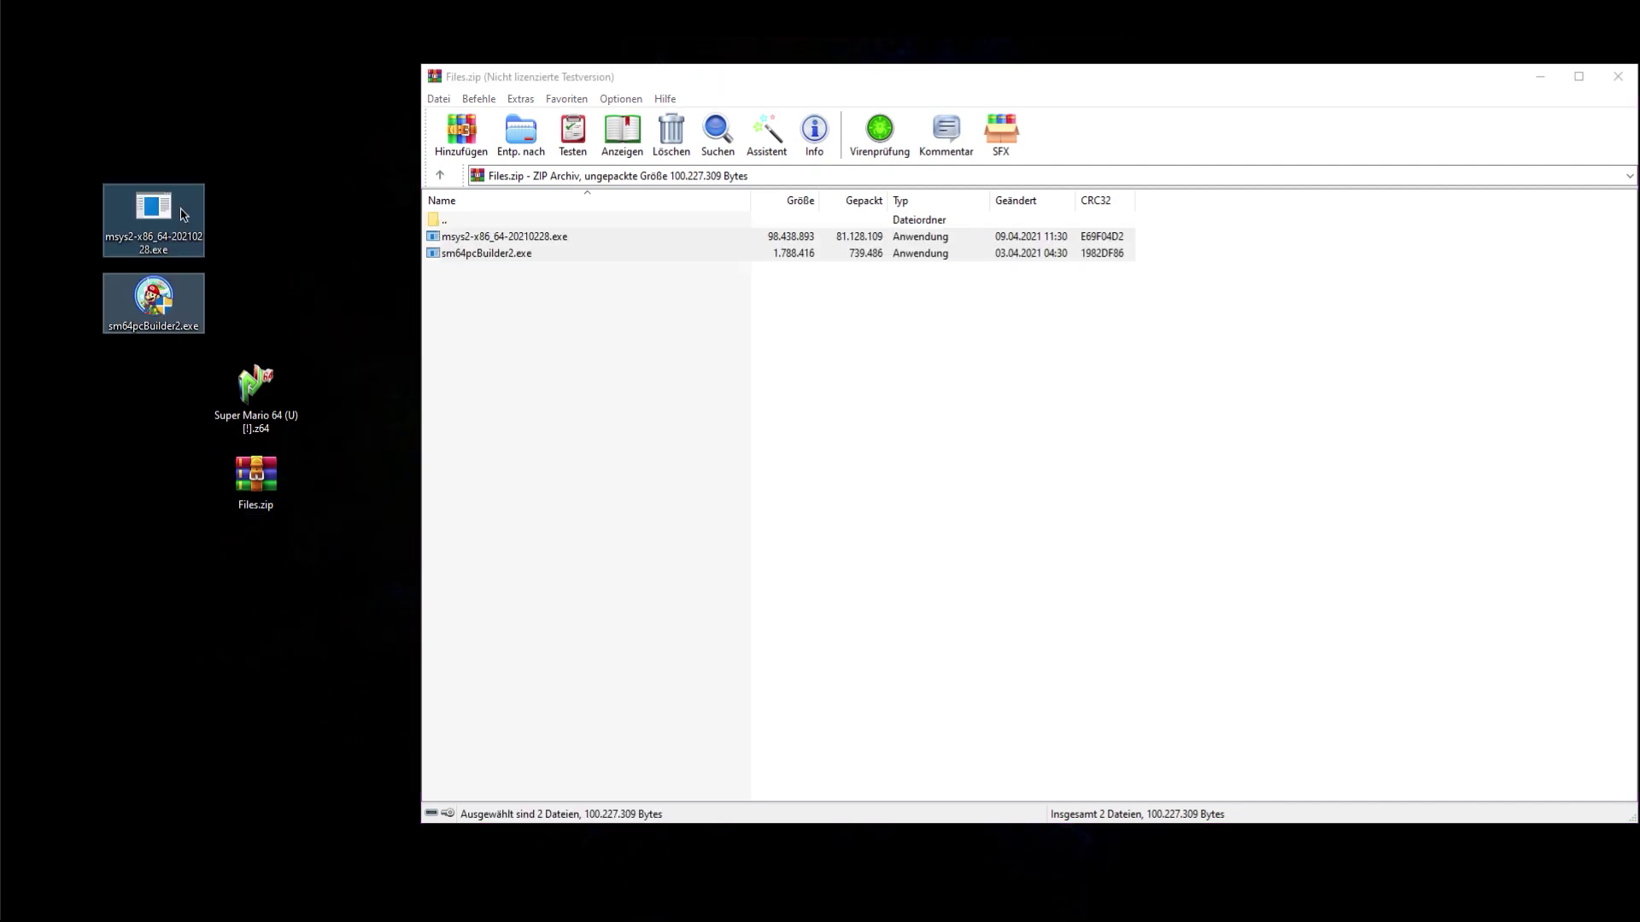
{"action": "left_click", "coordinate": [1617, 82]}
{"action": "left_click", "coordinate": [1616, 82]}
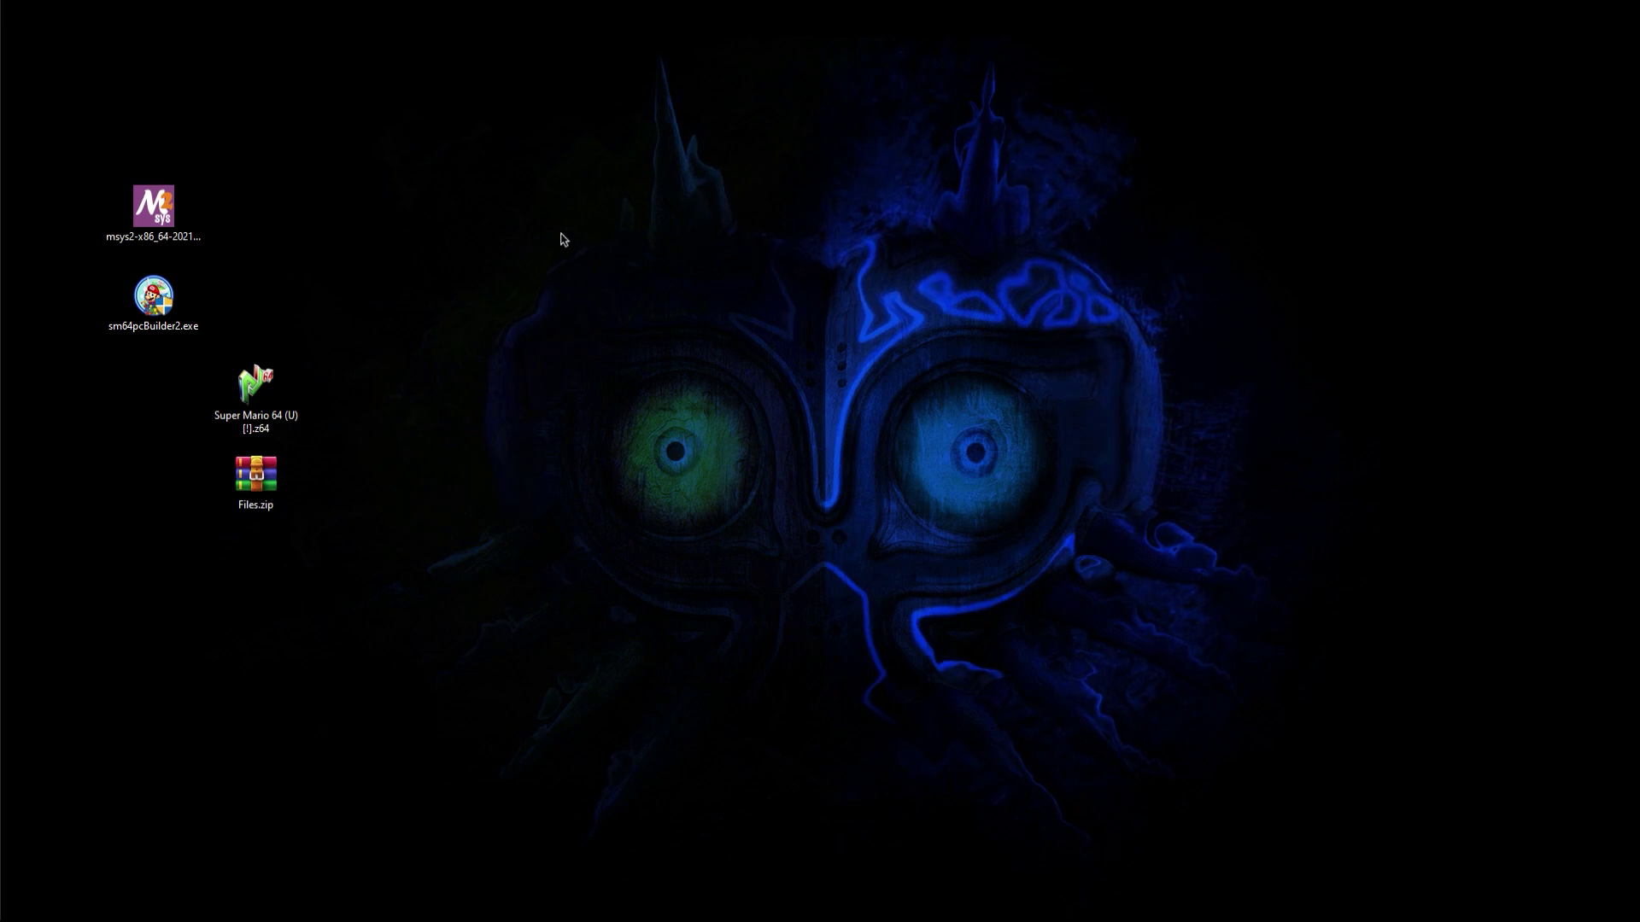
Run the MSYS2 64bit setup into C:\msys64 with the default Start menu folder and finish
{"action": "double_click", "coordinate": [147, 220]}
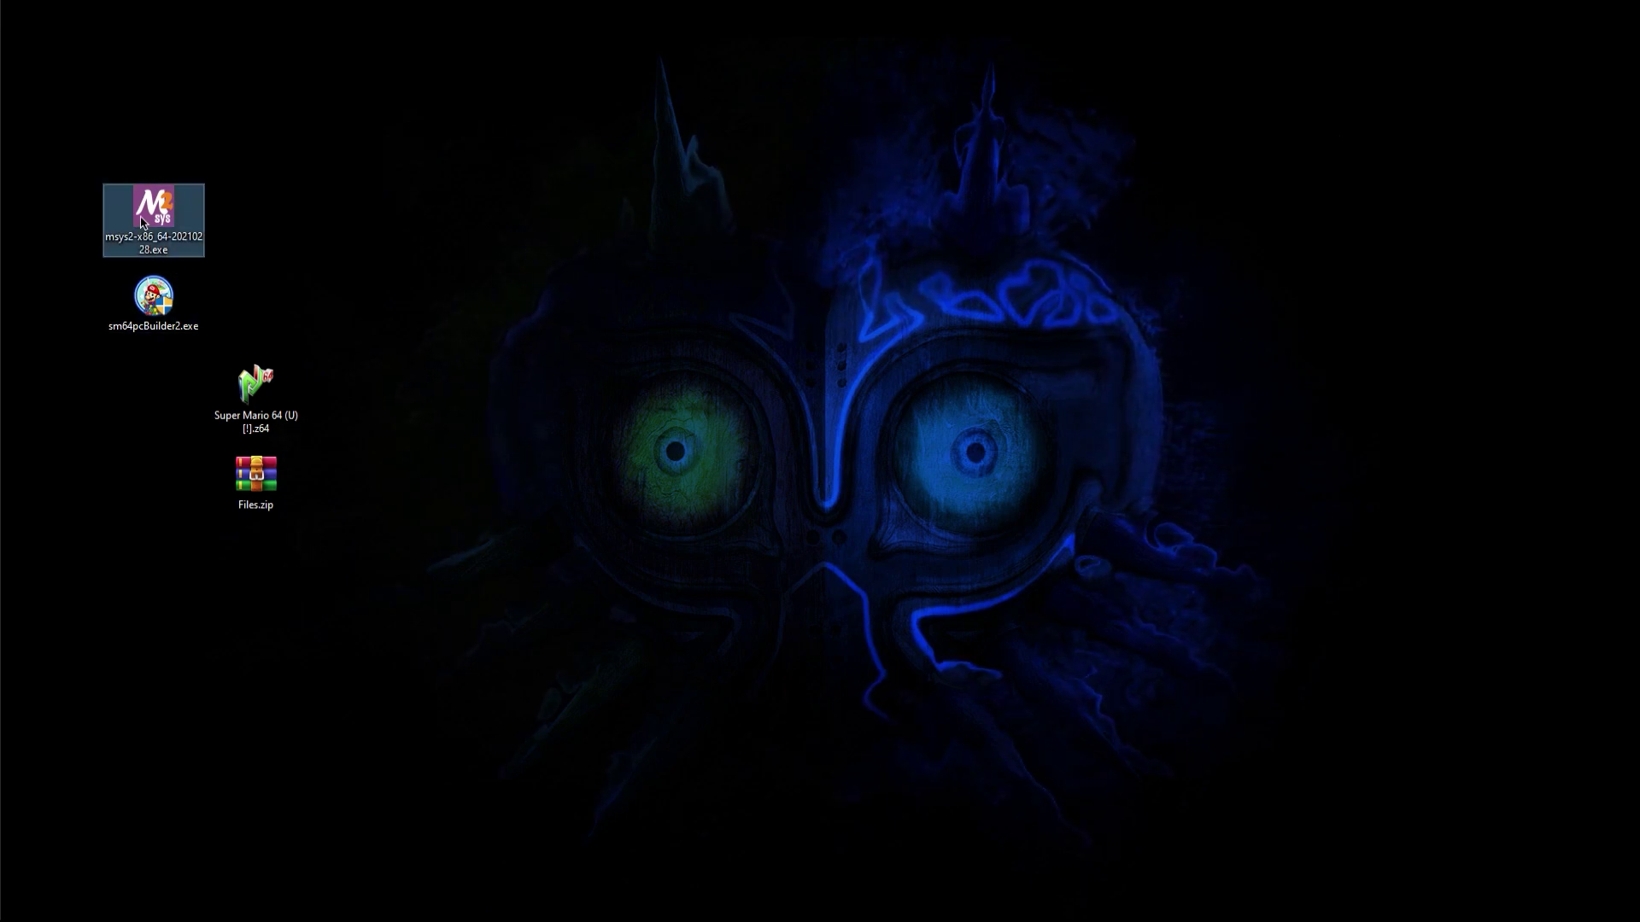
{"action": "left_click_drag", "start_coordinate": [816, 348], "coordinate": [786, 286]}
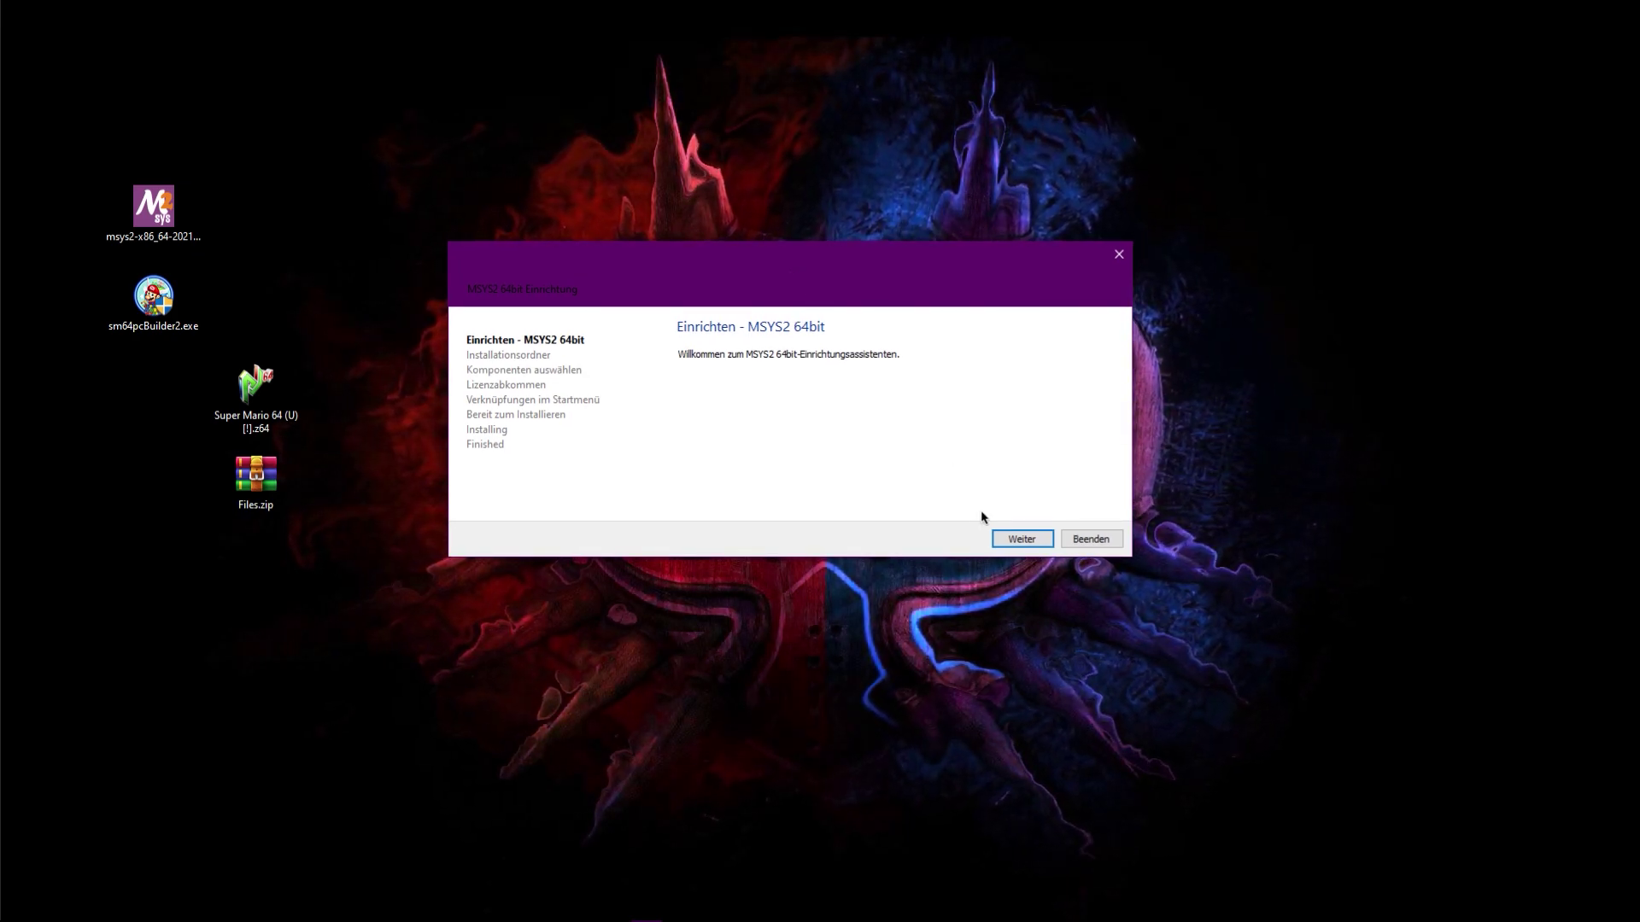
{"action": "left_click", "coordinate": [1023, 540]}
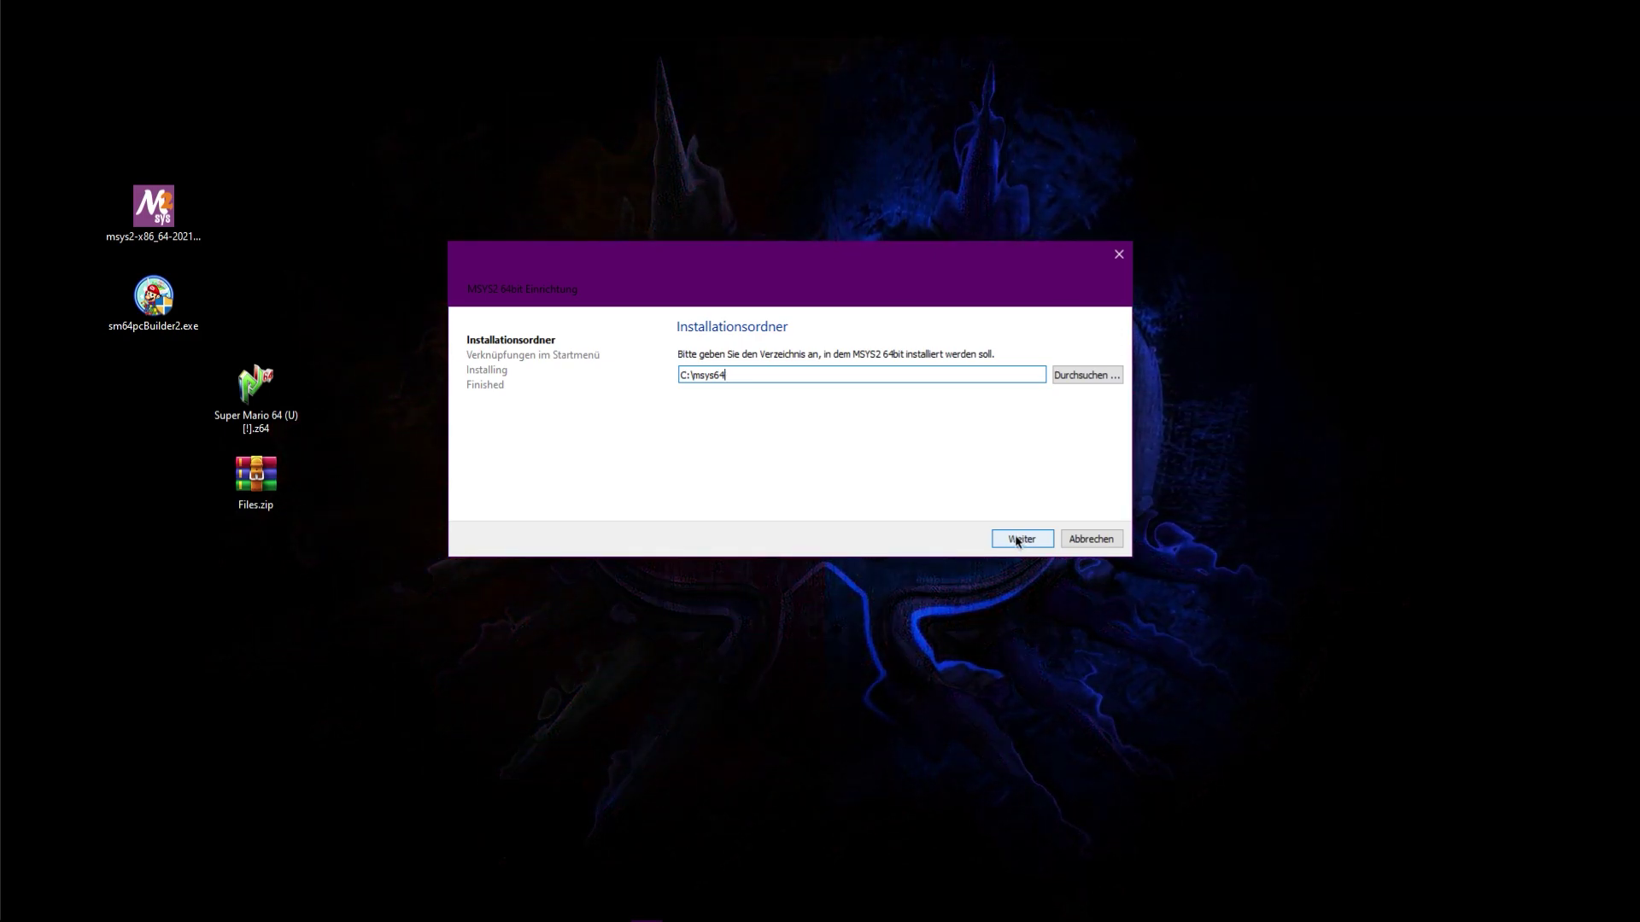
{"action": "left_click", "coordinate": [1017, 542]}
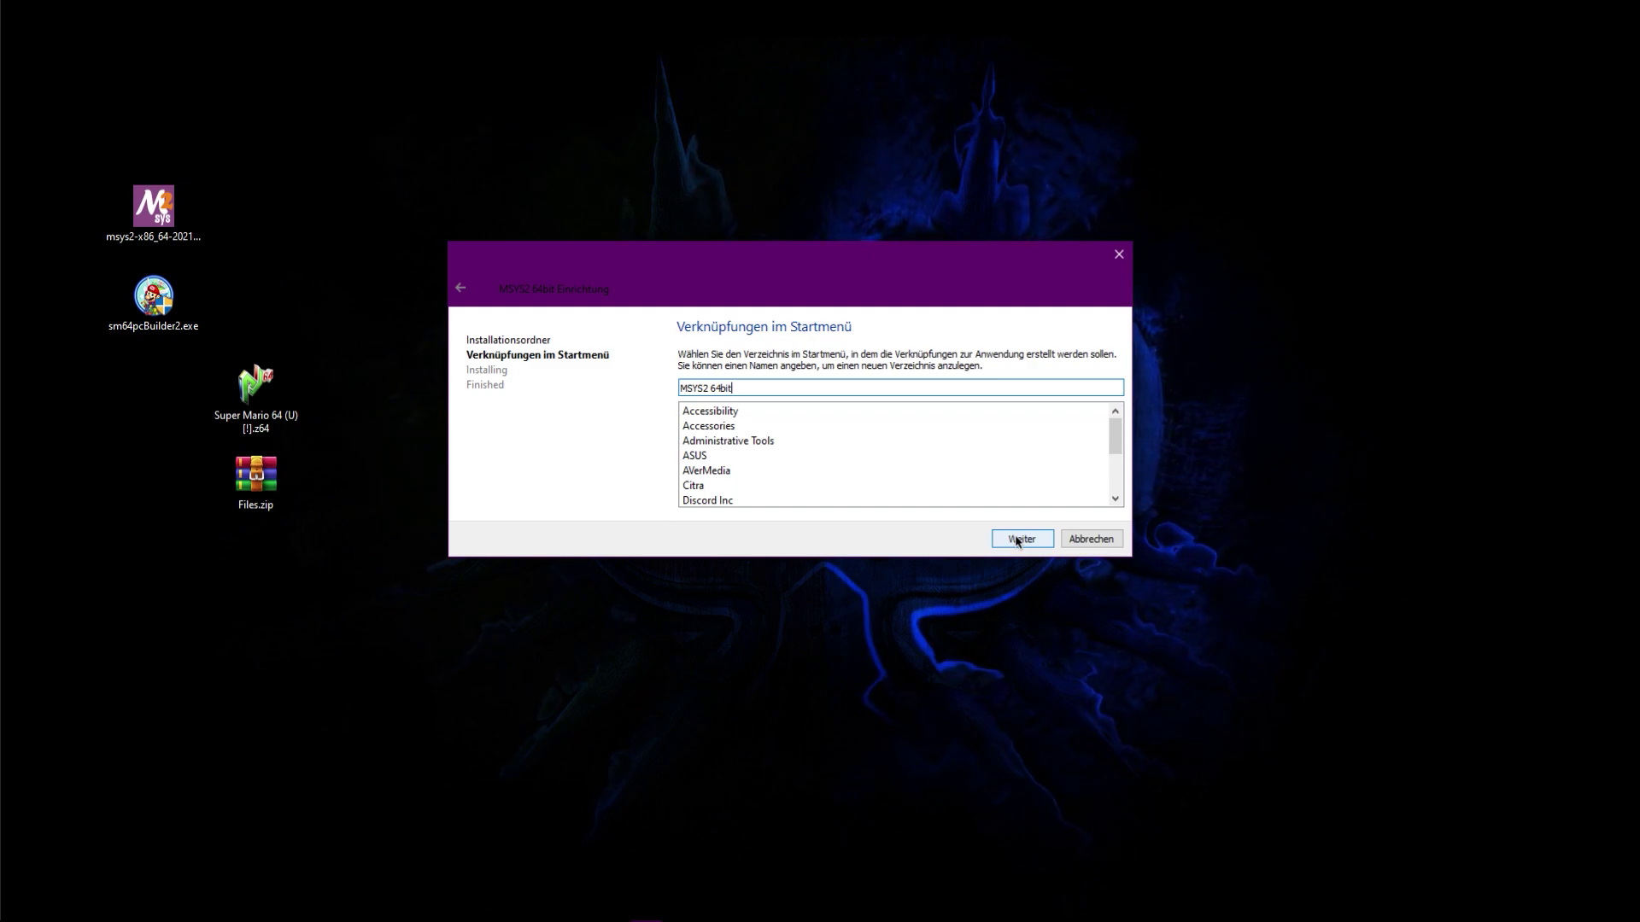
{"action": "left_click", "coordinate": [1017, 541]}
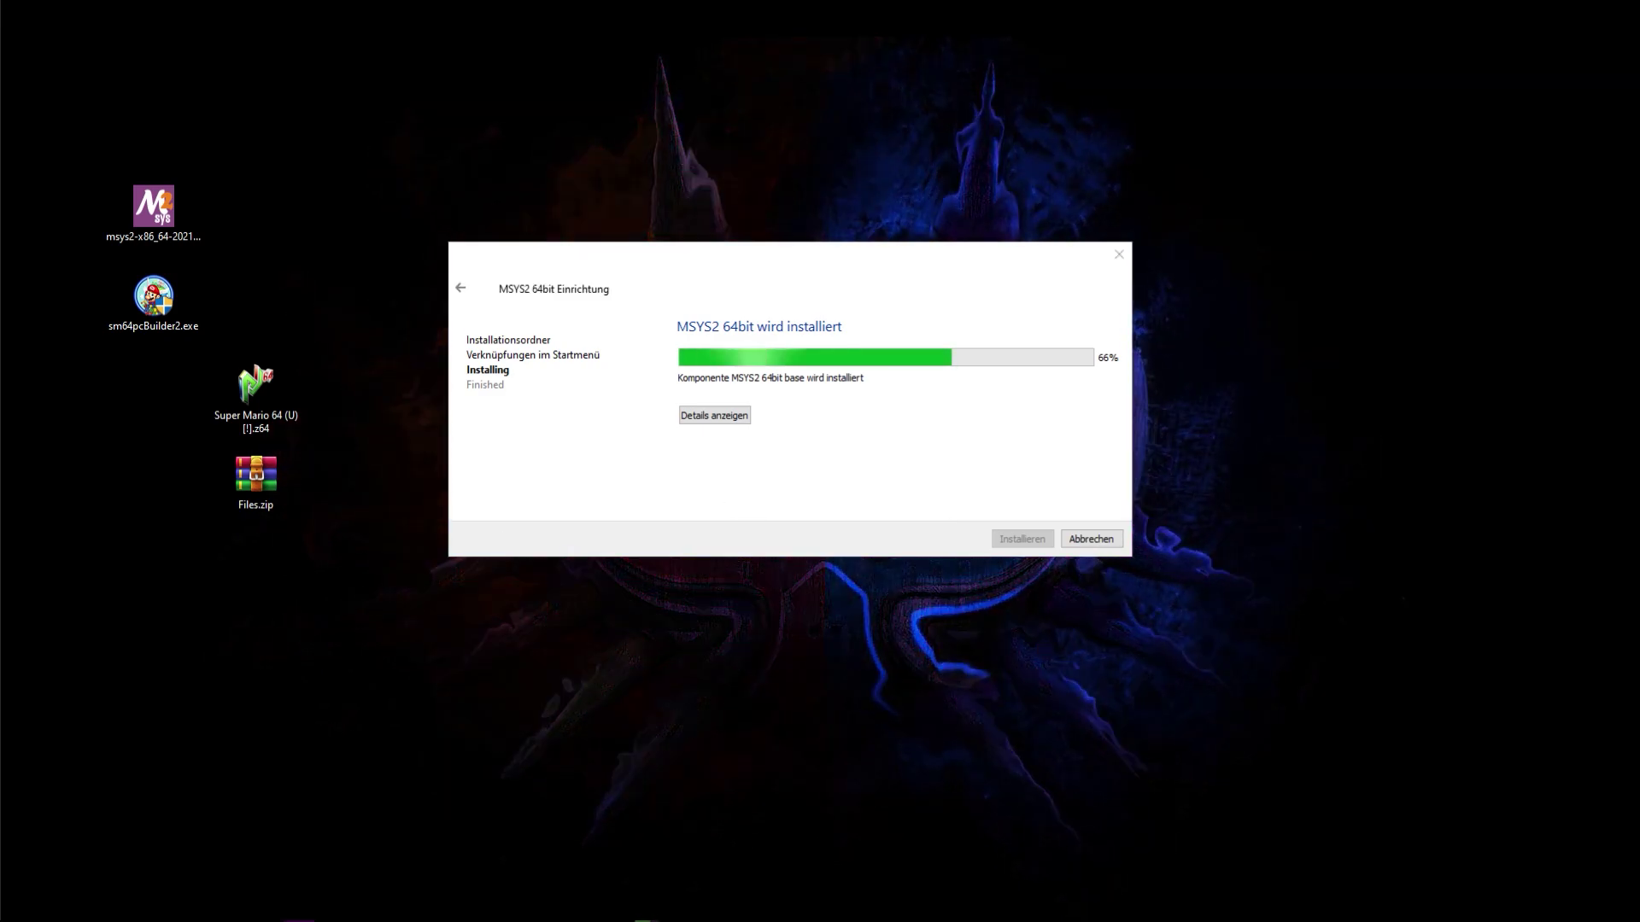
{"action": "left_click", "coordinate": [714, 415]}
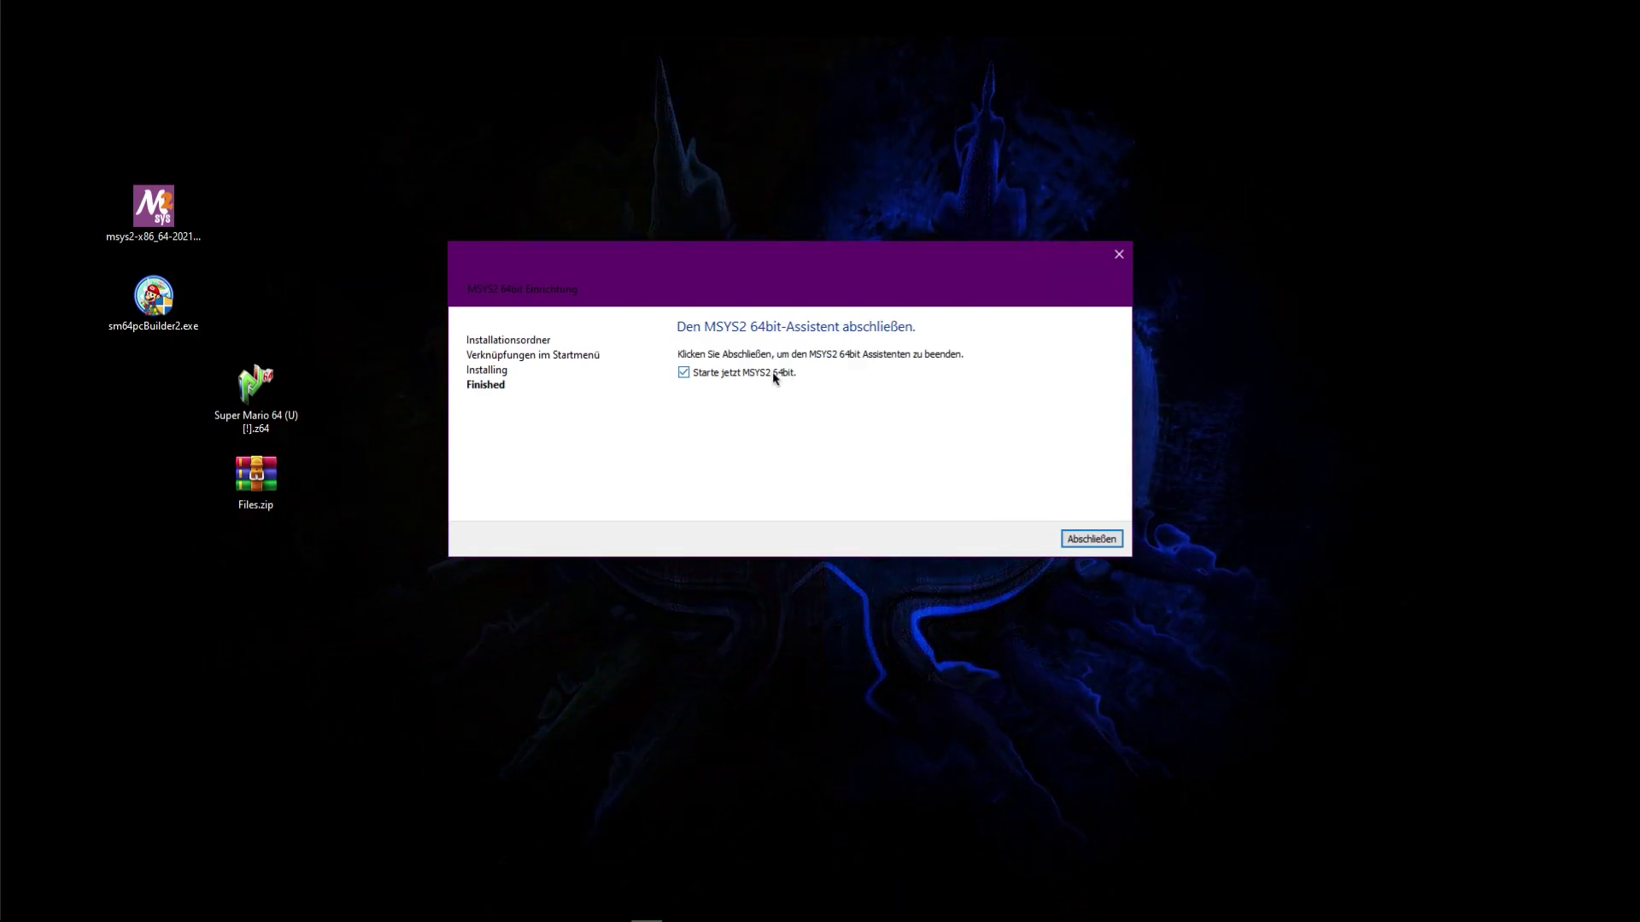
{"action": "left_click", "coordinate": [1092, 543]}
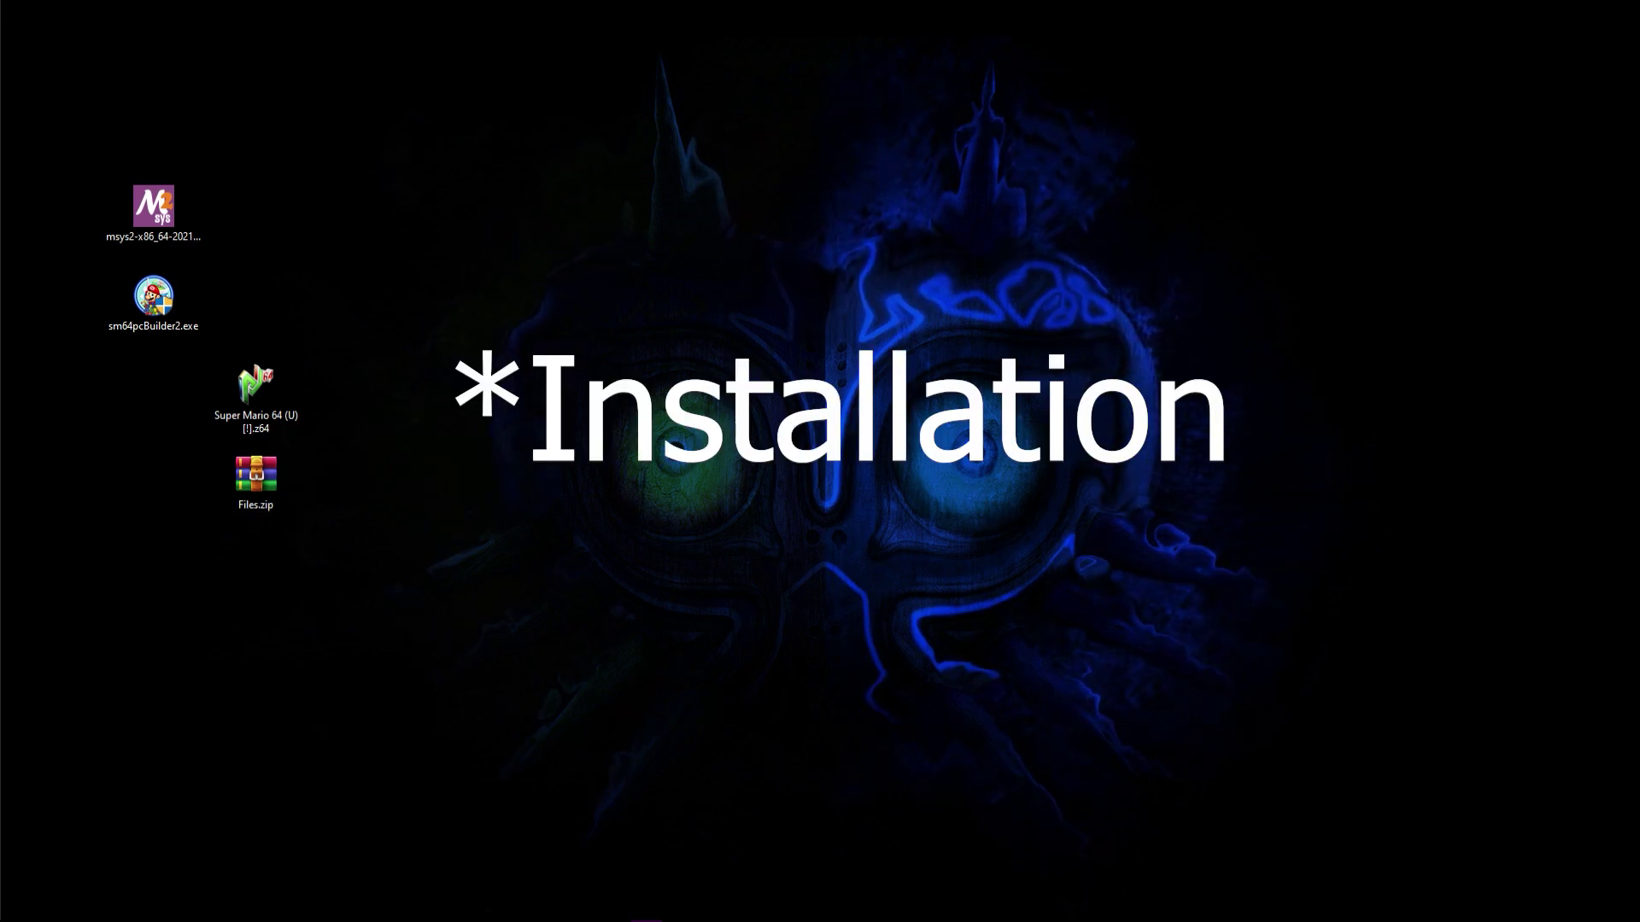
Close the MSYS2 terminal and delete the MSYS2 installer from the desktop
{"action": "left_click_drag", "start_coordinate": [772, 278], "coordinate": [786, 212]}
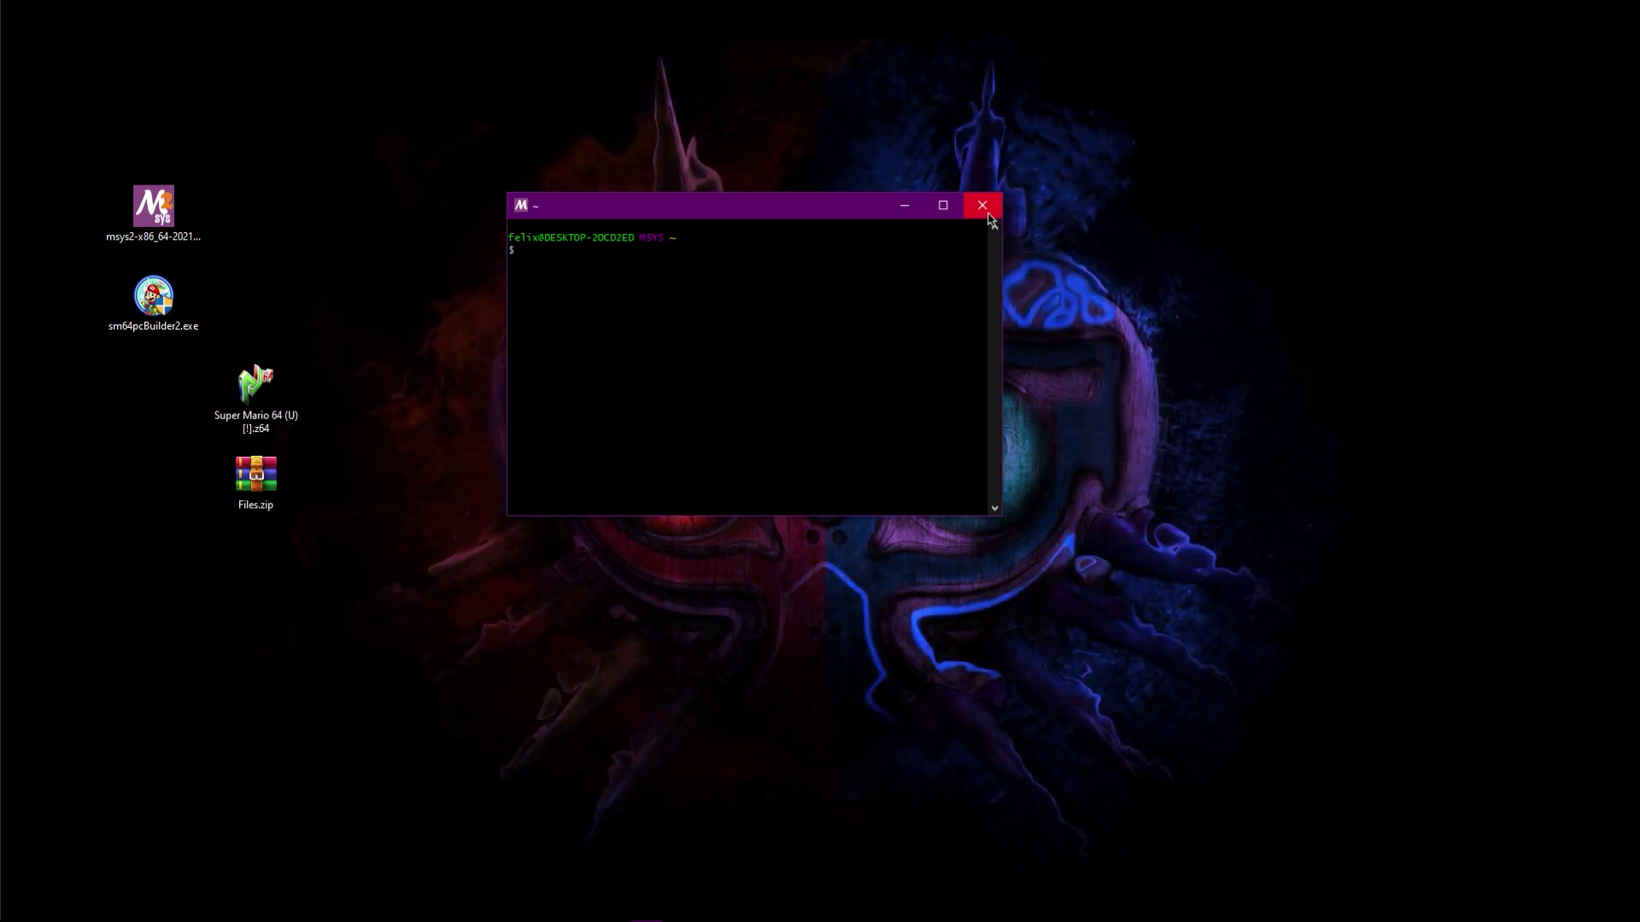
{"action": "left_click", "coordinate": [983, 205]}
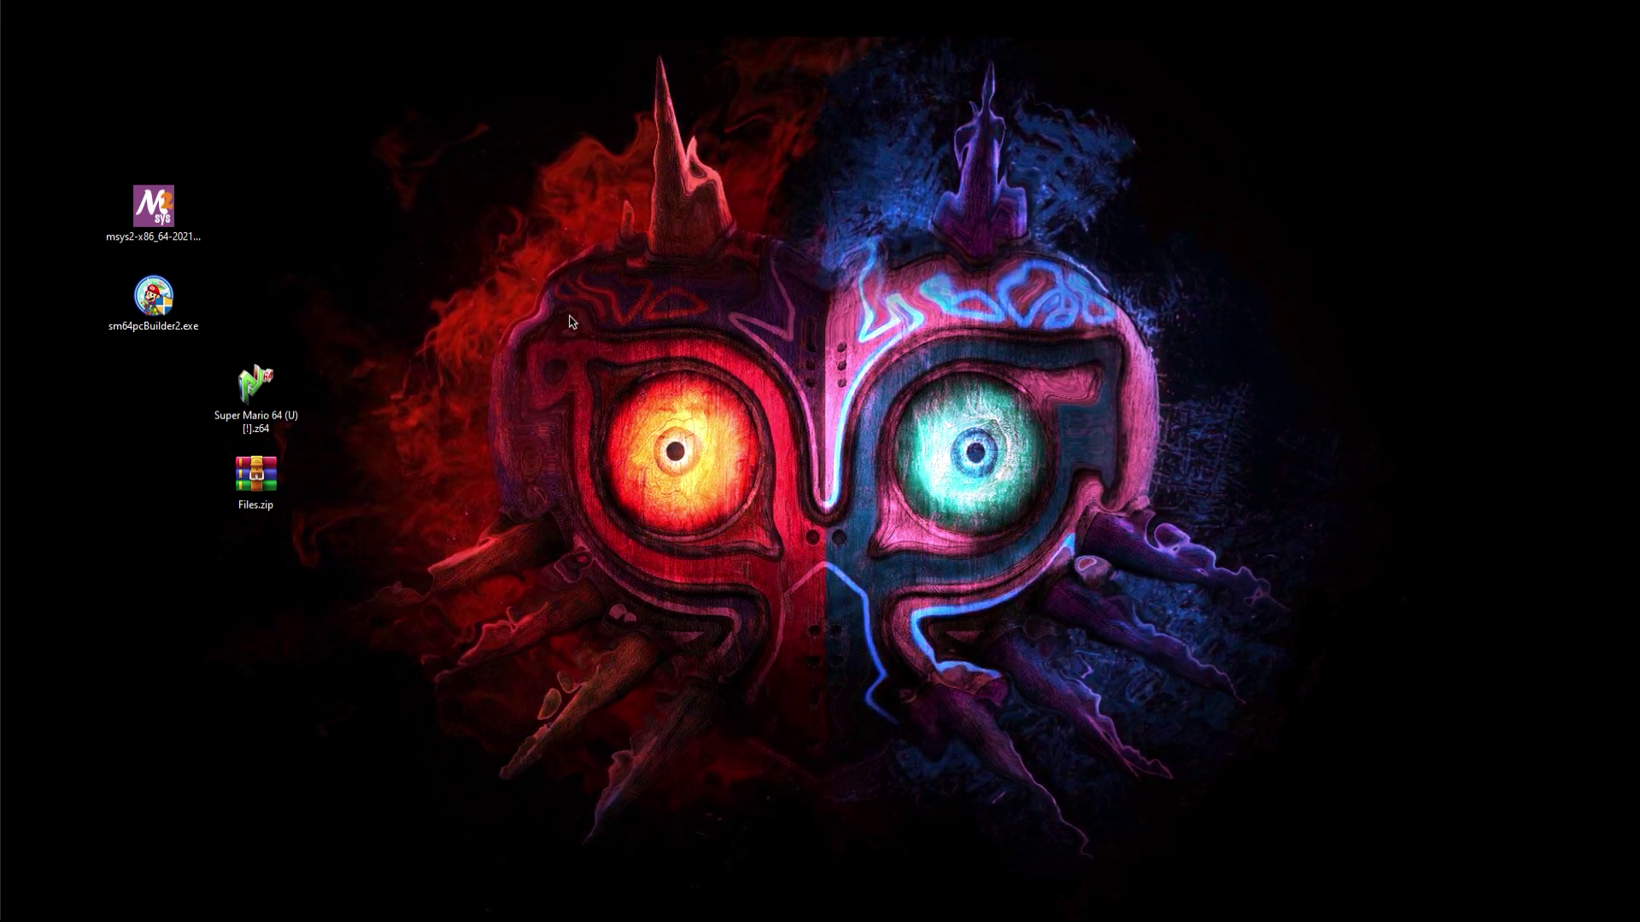
{"action": "left_click", "coordinate": [153, 210]}
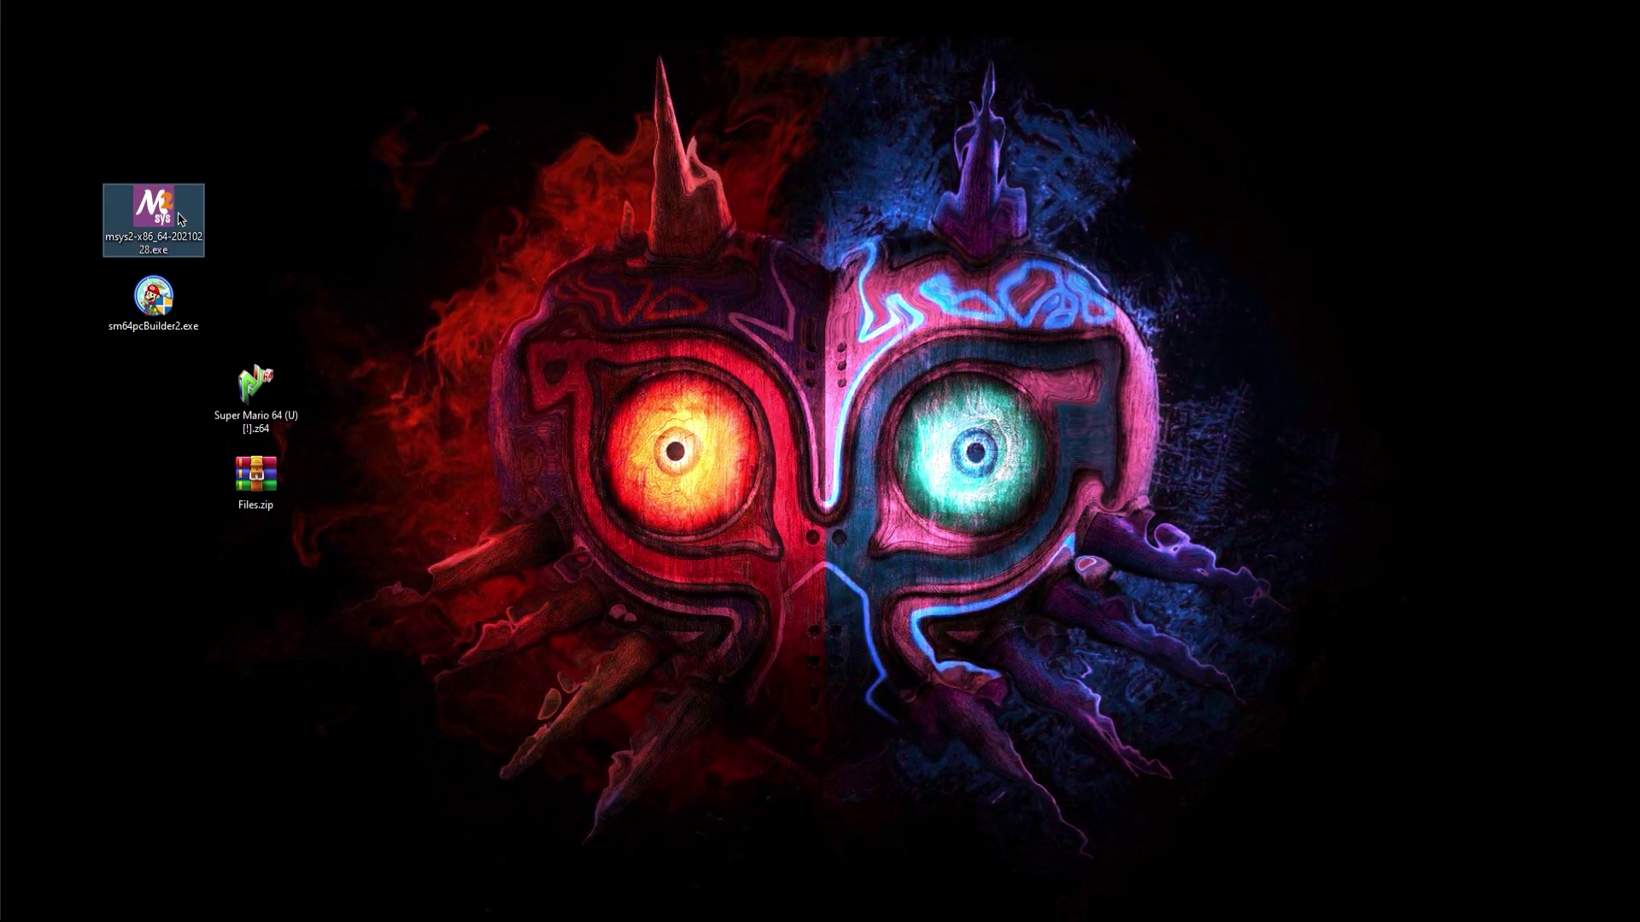
{"action": "right_click", "coordinate": [165, 213]}
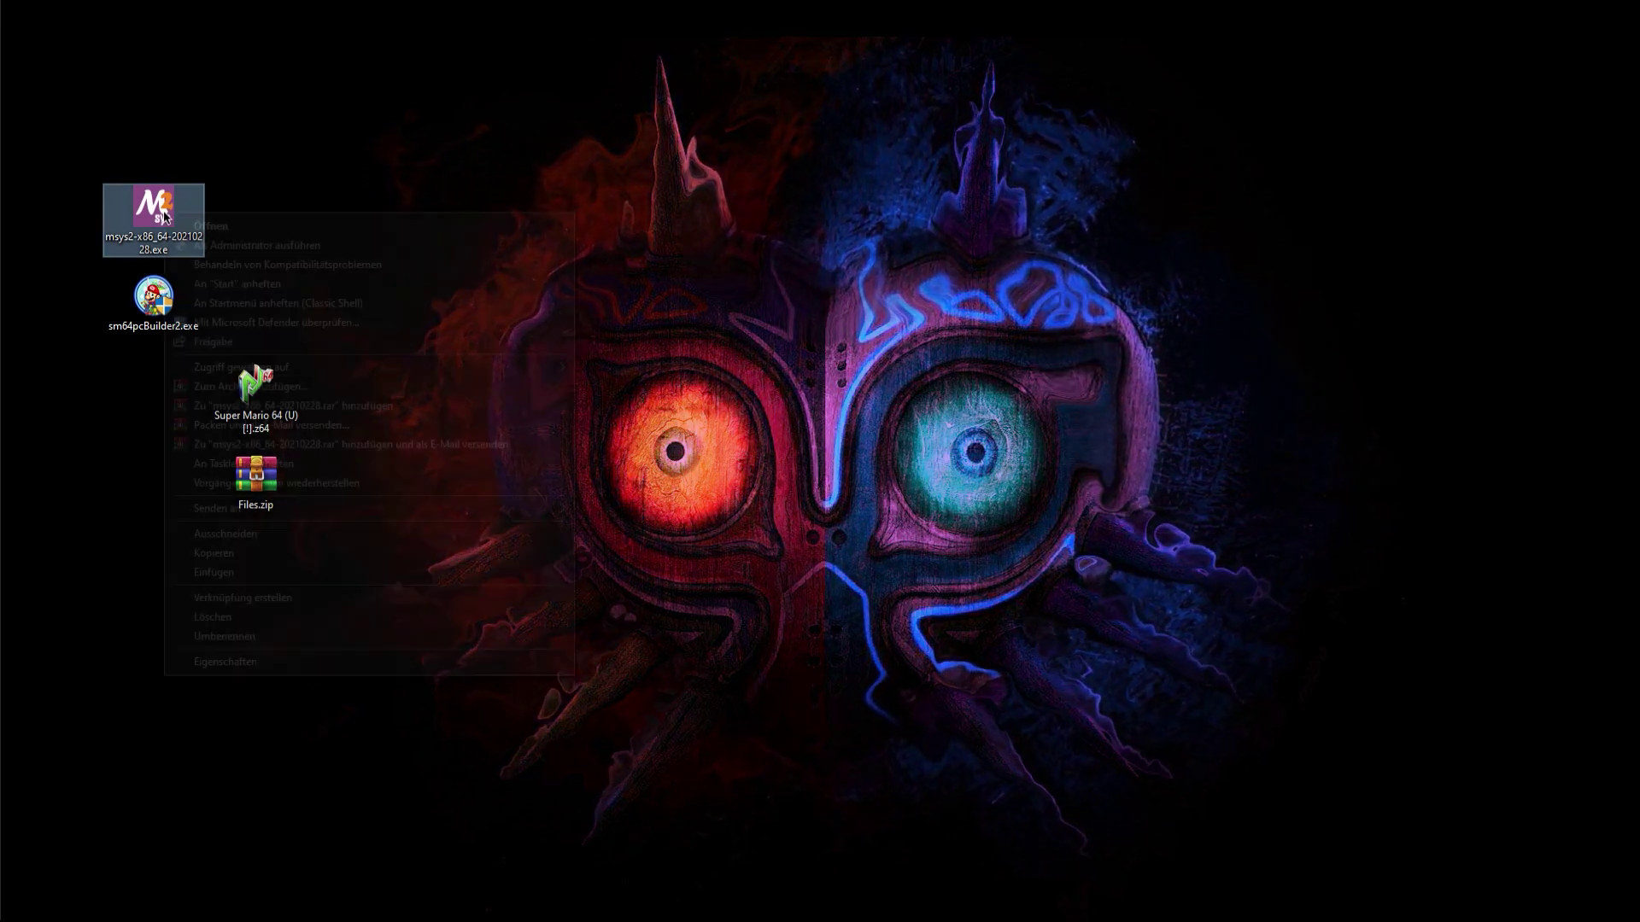
{"action": "left_click", "coordinate": [213, 616]}
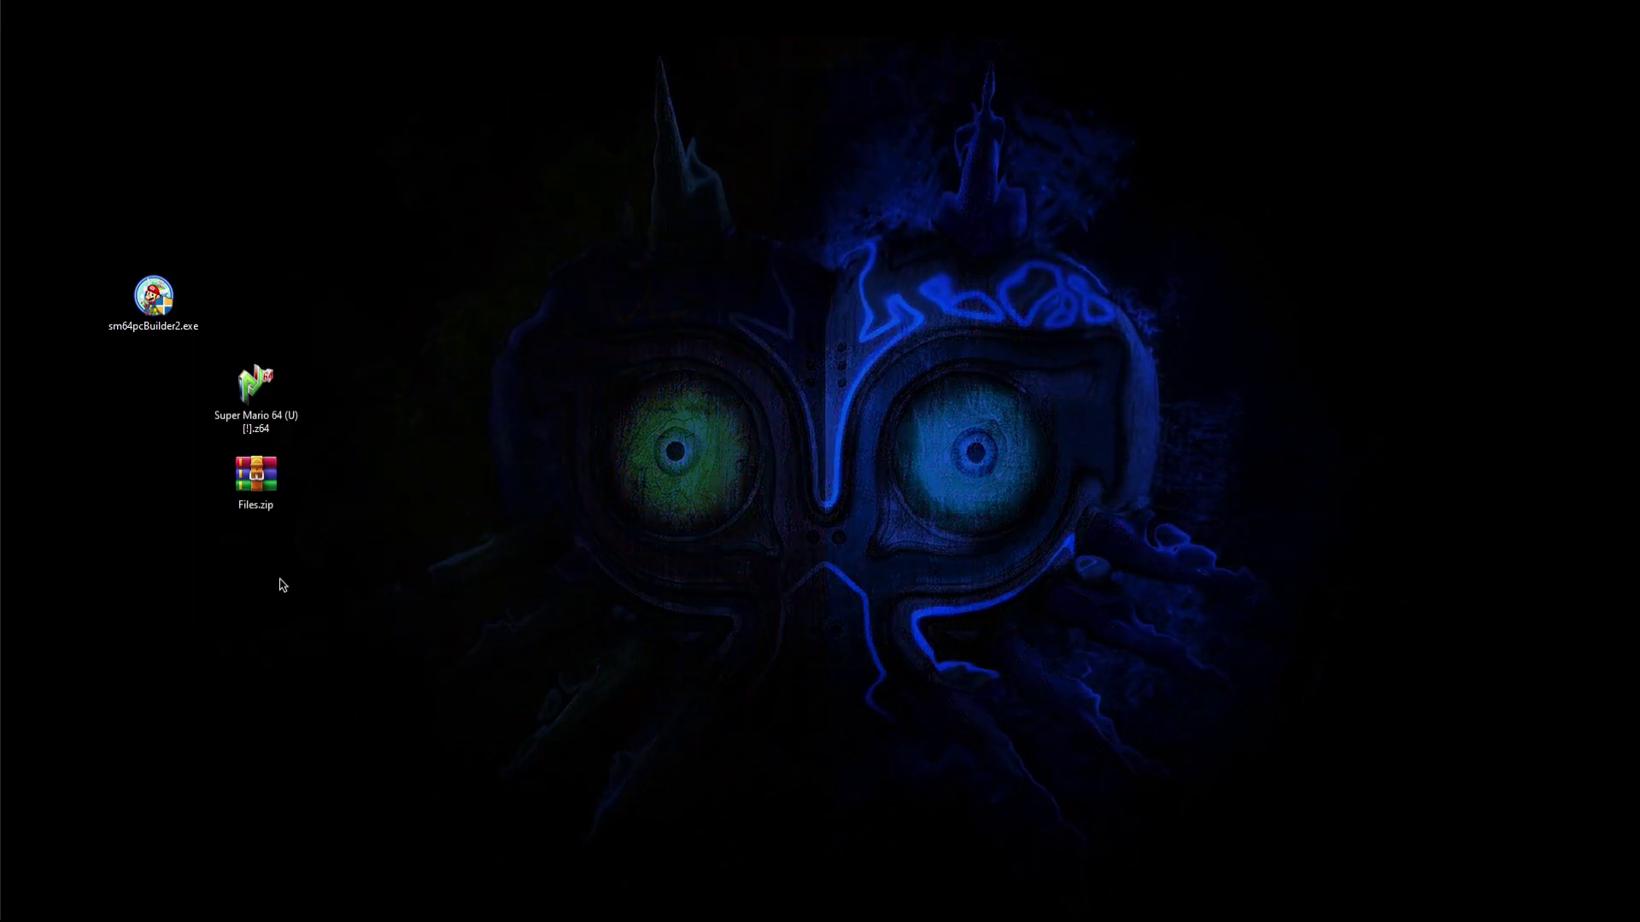
Create a desktop folder named SM64pcbuilder2 and move sm64pcBuilder2.exe into it
{"action": "right_click", "coordinate": [105, 134]}
{"action": "mouse_move", "coordinate": [192, 293]}
{"action": "left_click", "coordinate": [419, 297]}
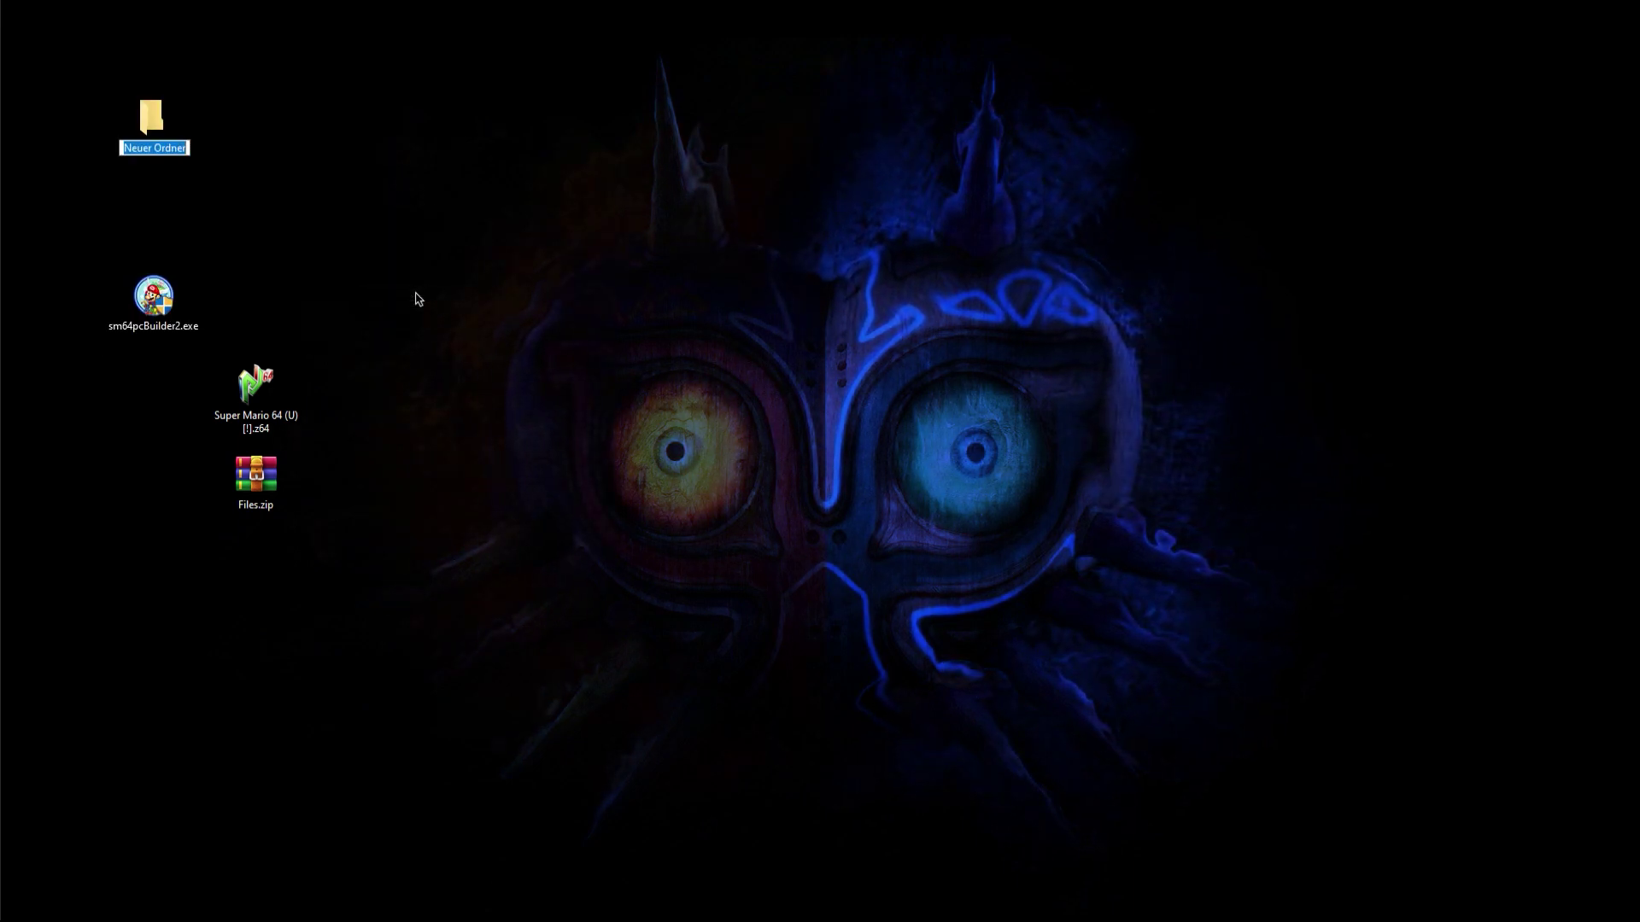
{"action": "type", "text": "SM64pcbuilder2"}
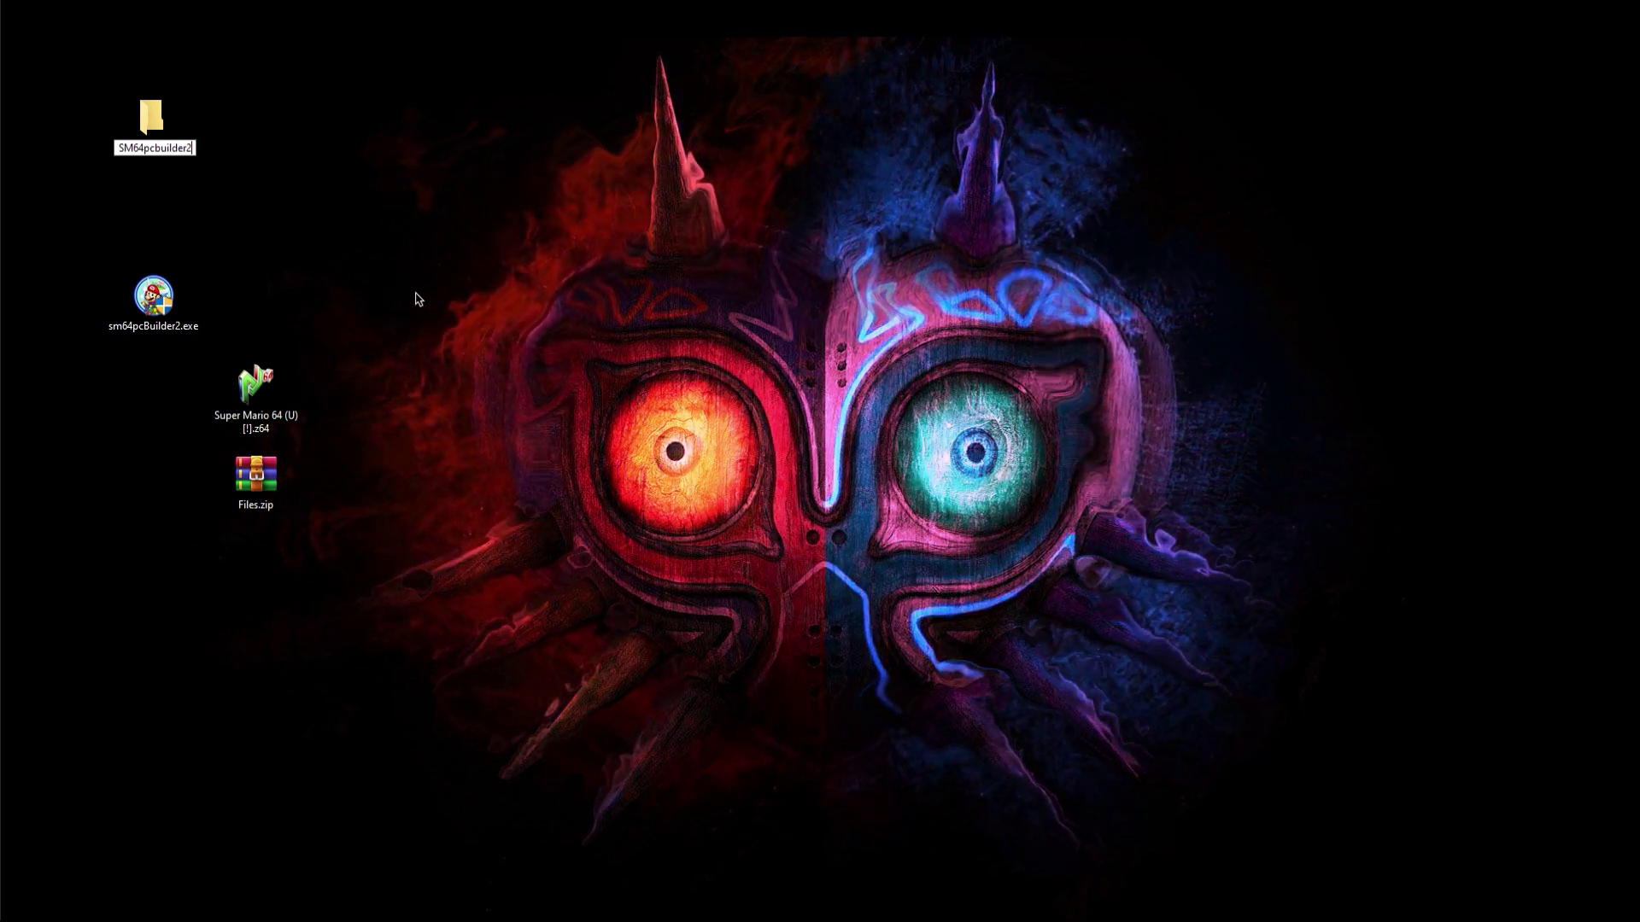
{"action": "key", "text": "Return"}
{"action": "left_click_drag", "start_coordinate": [154, 297], "coordinate": [169, 138]}
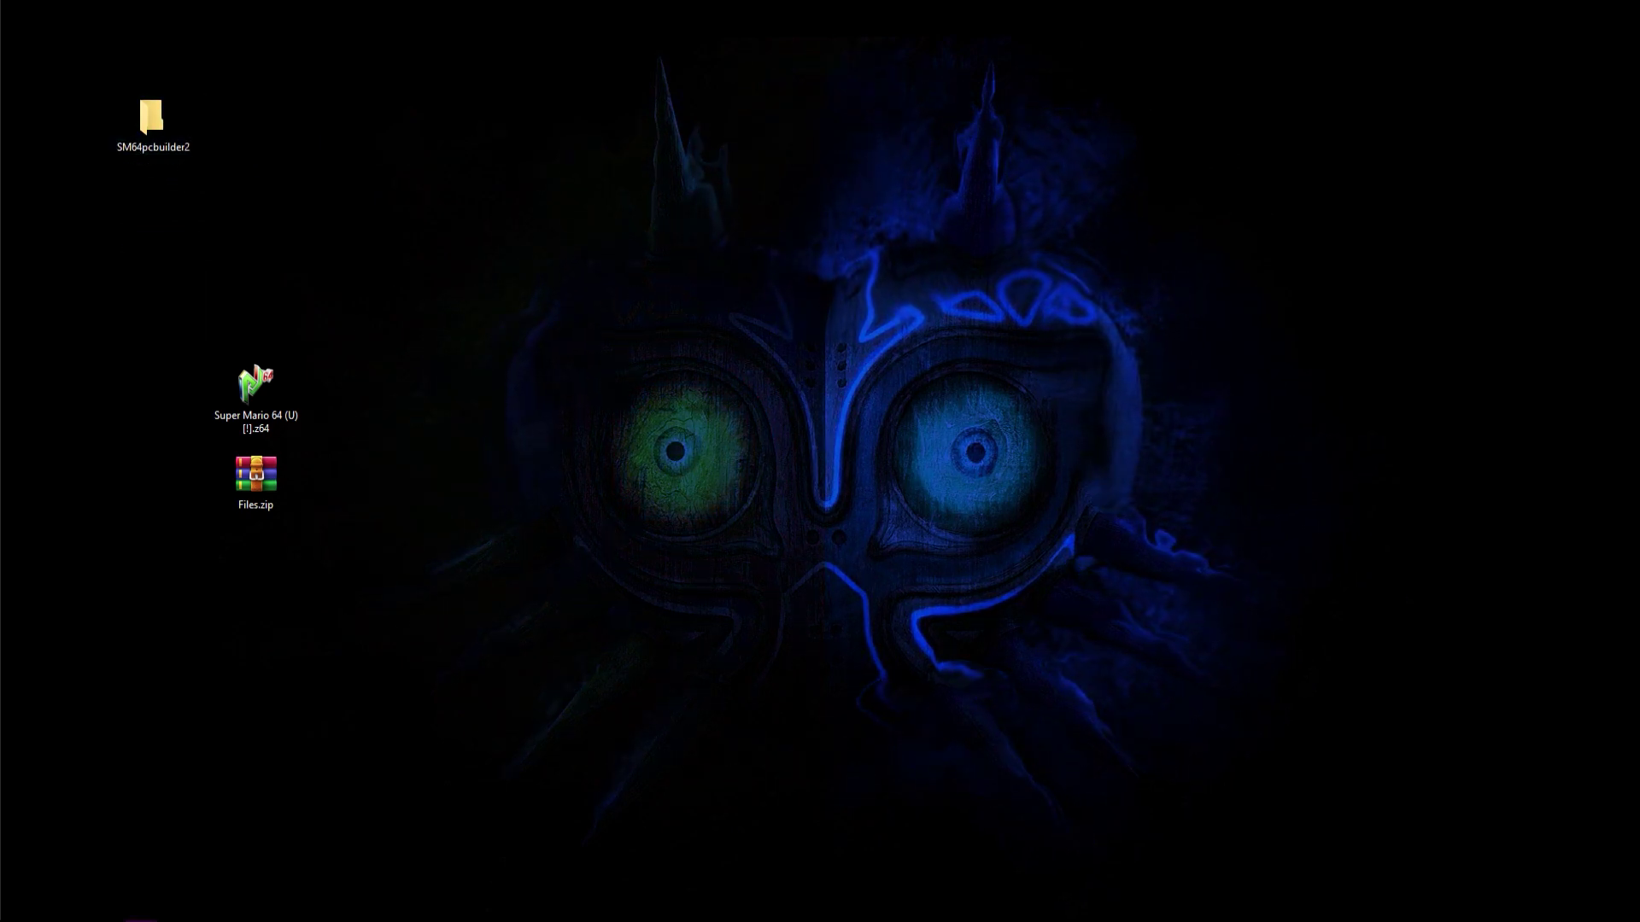
Start sm64pcBuilder2.exe from the SM64pcbuilder2 folder and accept the MSYS2 update check
{"action": "double_click", "coordinate": [152, 120]}
{"action": "left_click_drag", "start_coordinate": [293, 245], "coordinate": [602, 167]}
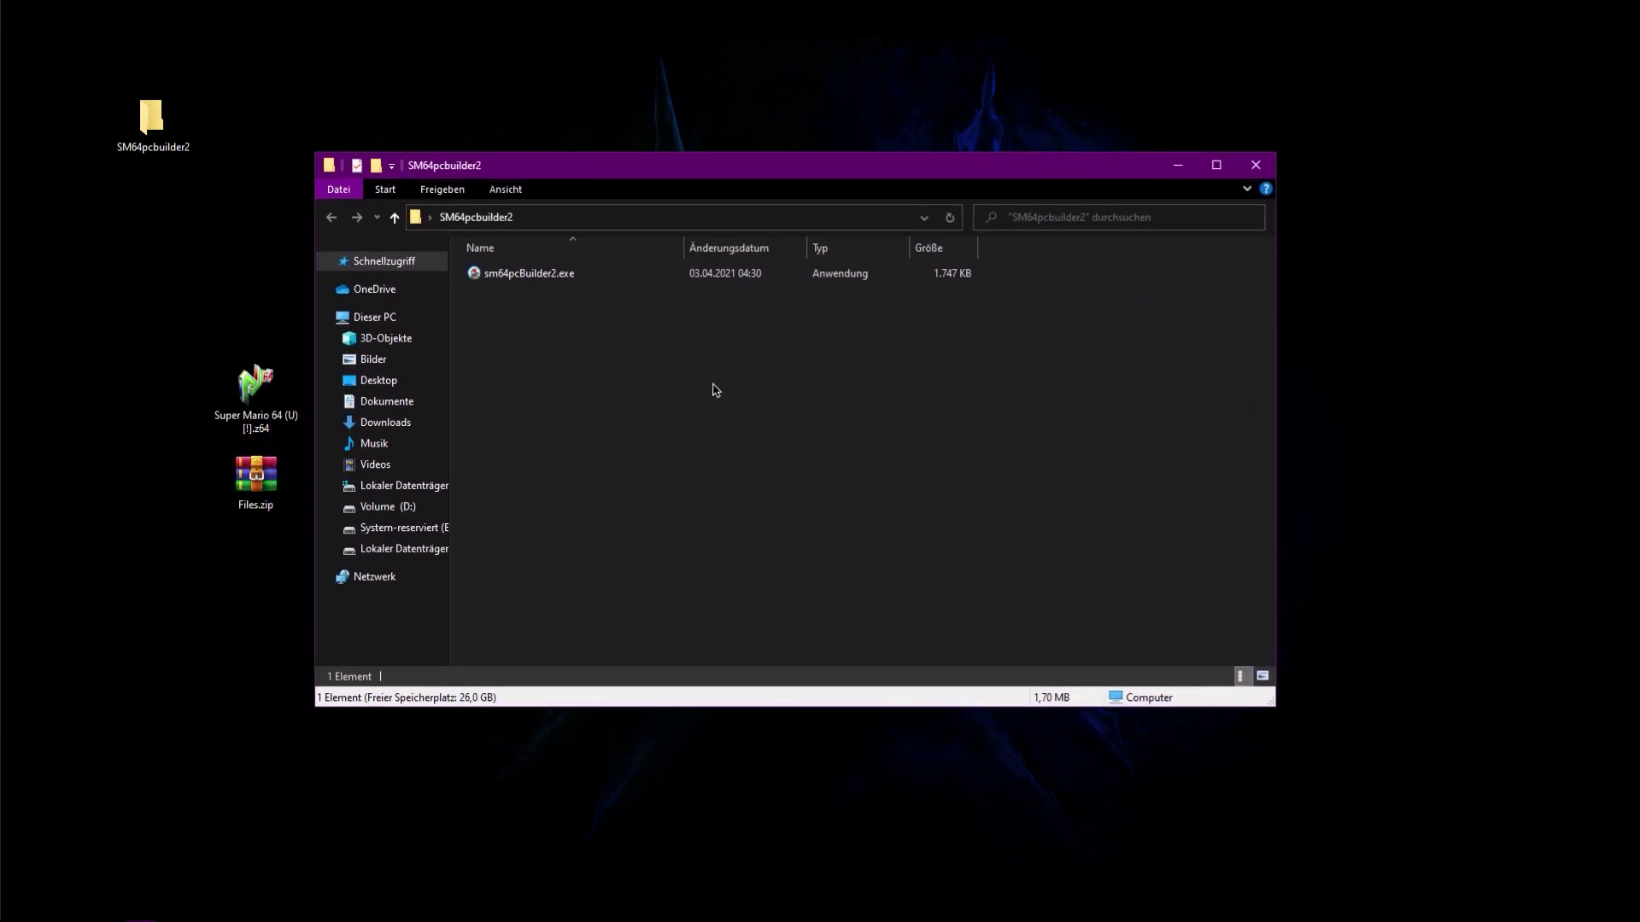
{"action": "left_click", "coordinate": [574, 280]}
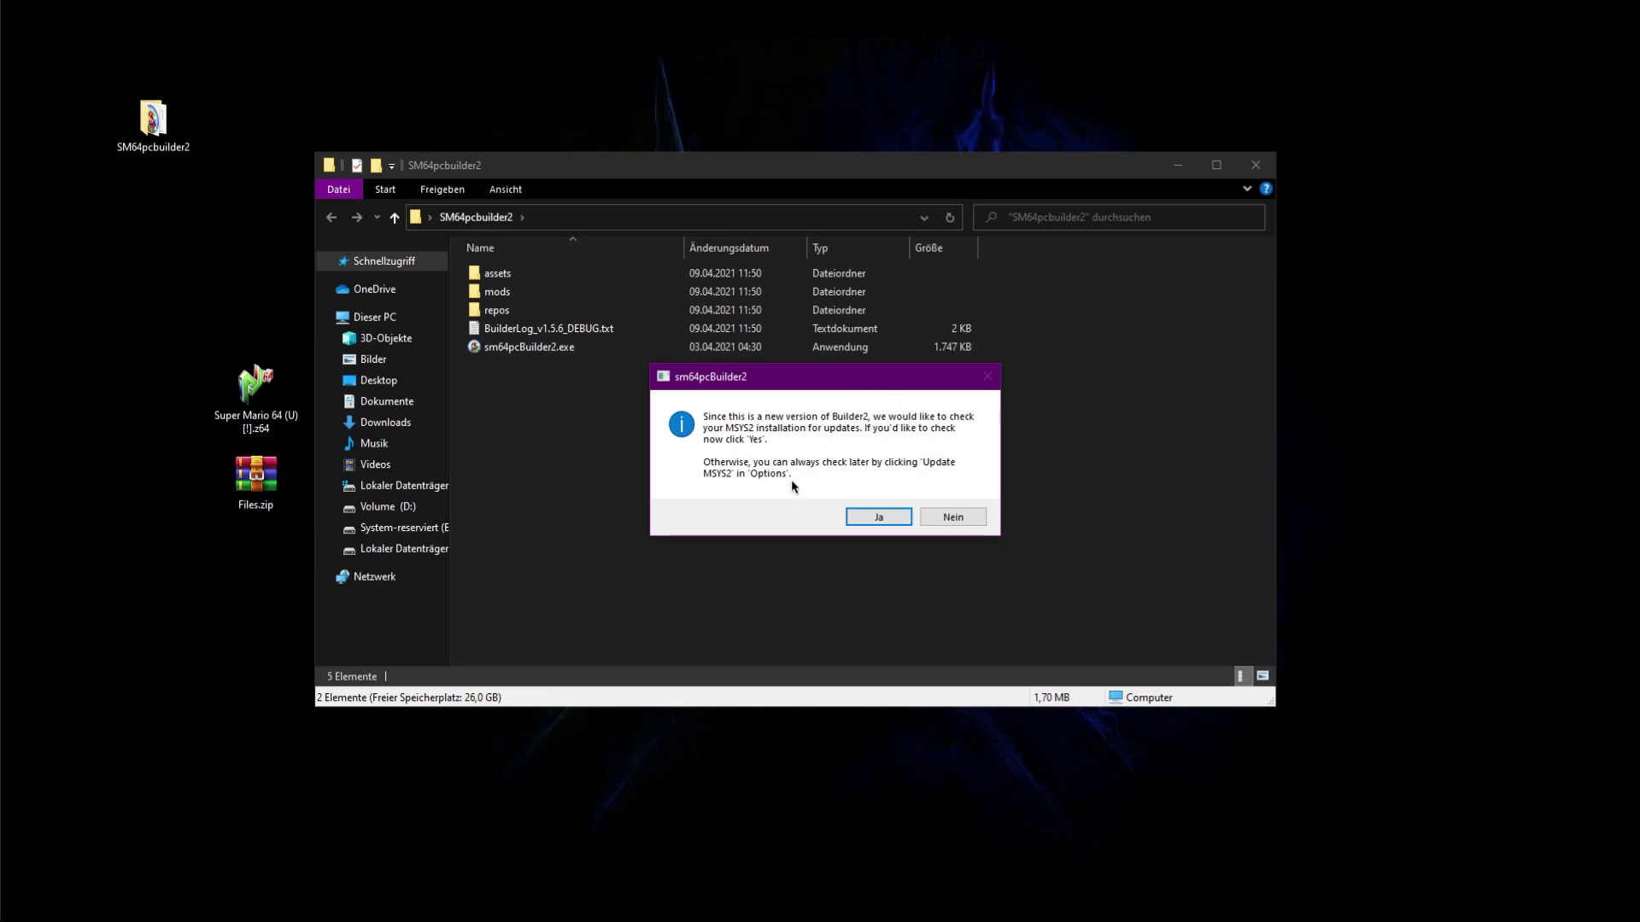
{"action": "left_click", "coordinate": [896, 517]}
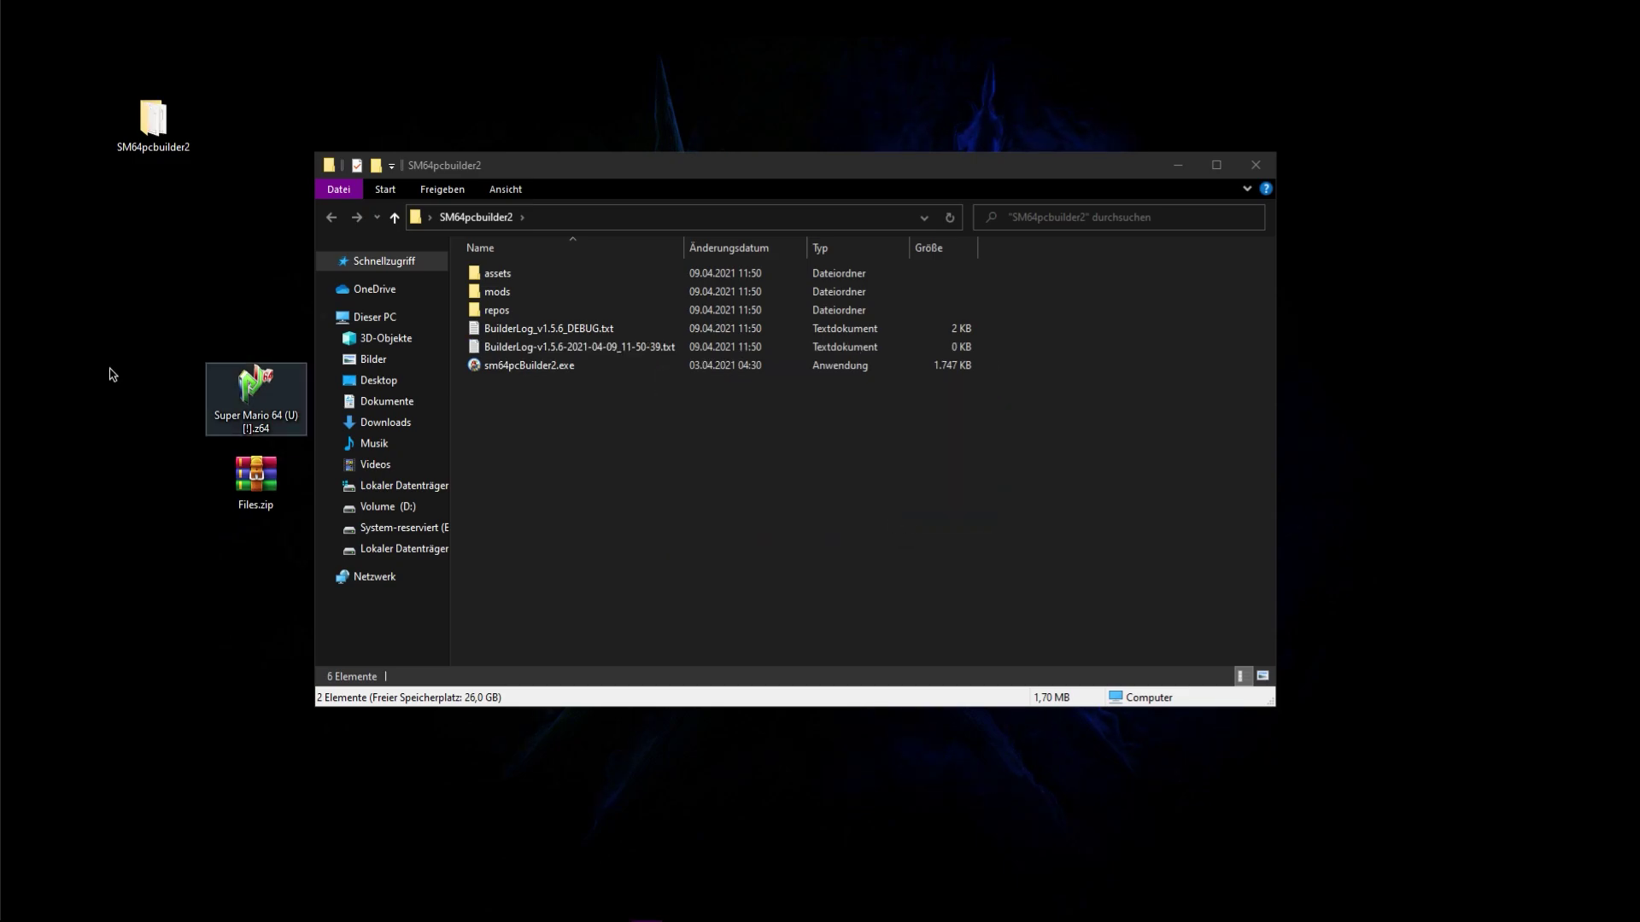
{"action": "left_click_drag", "start_coordinate": [43, 232], "coordinate": [1274, 181]}
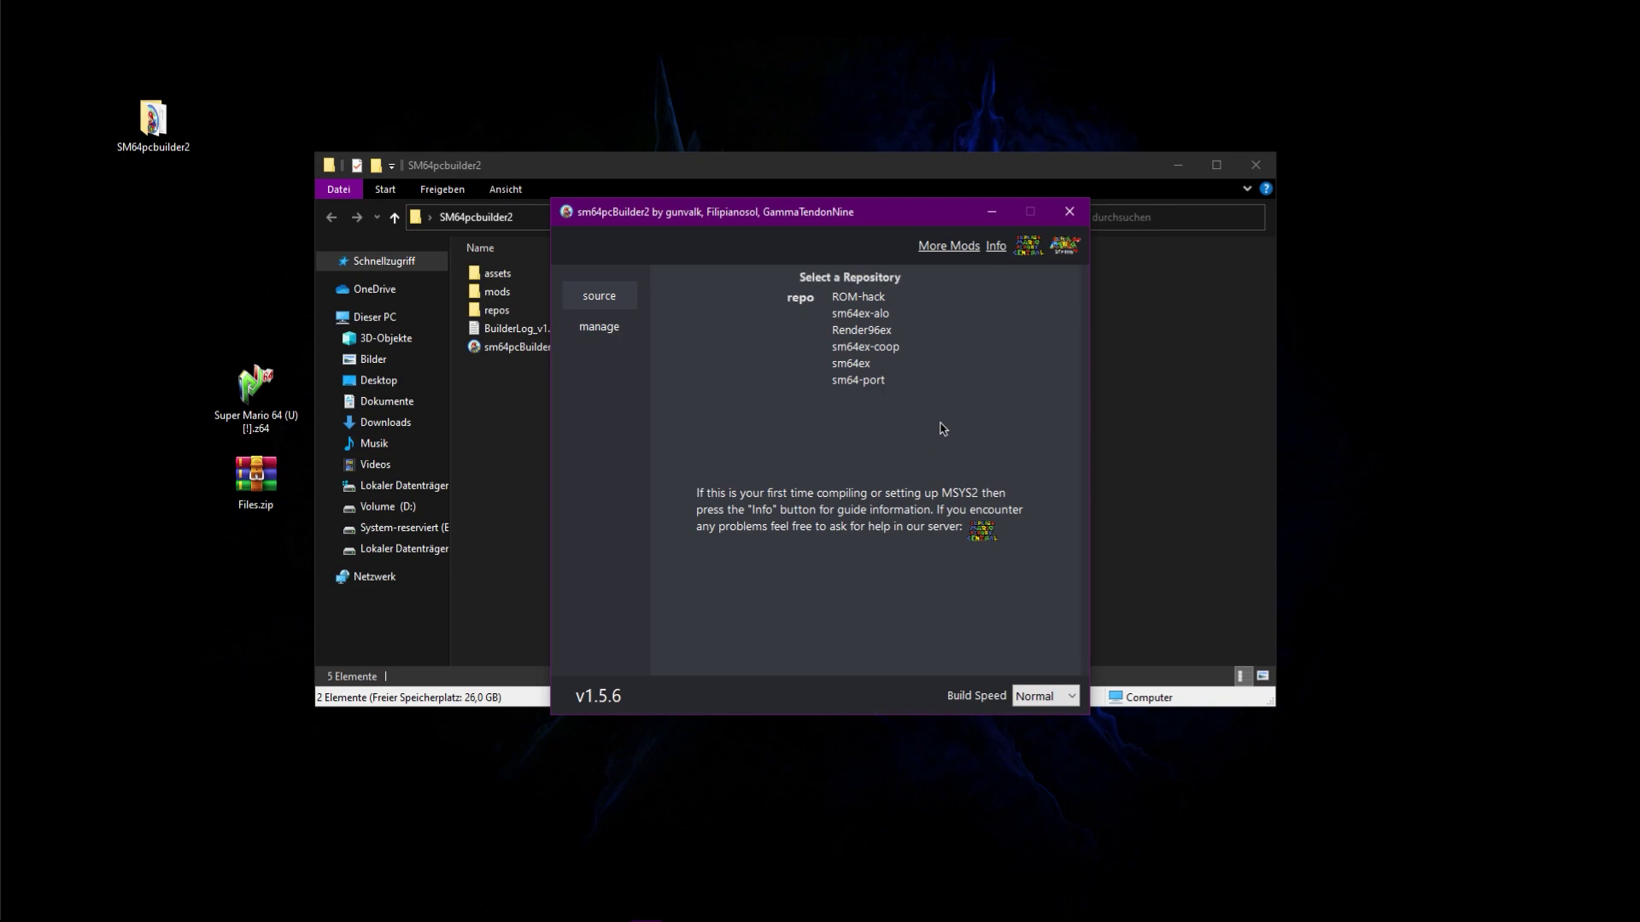
Choose the ROM-hack repository, acknowledge the Star Road warning, and download the star_road branch
{"action": "left_click_drag", "start_coordinate": [861, 221], "coordinate": [878, 183]}
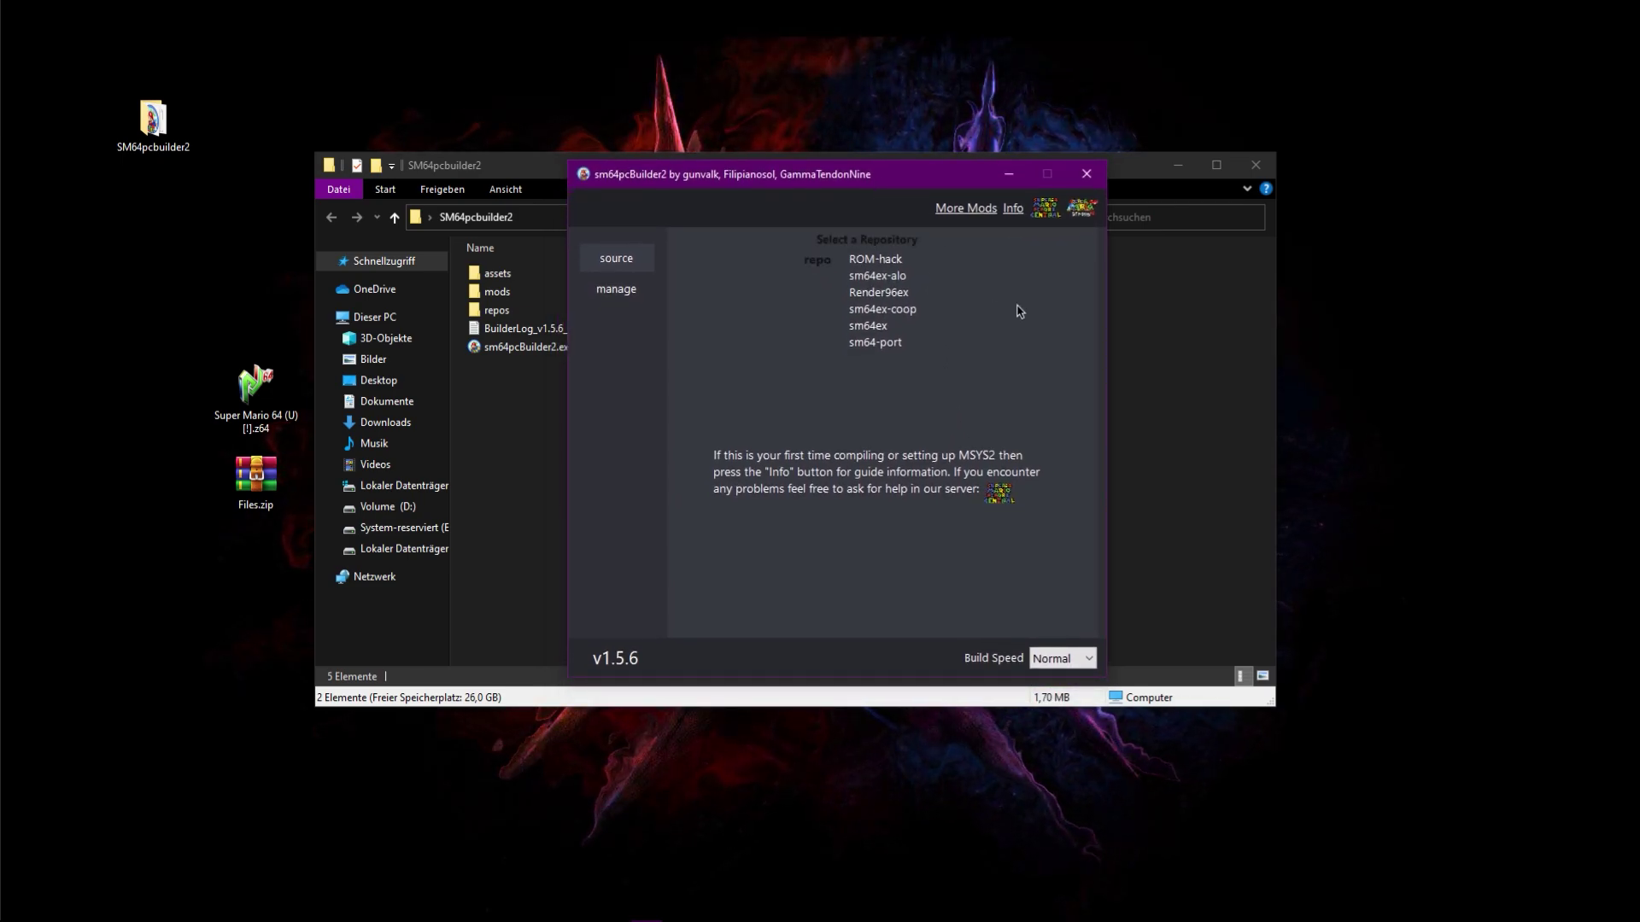
{"action": "left_click", "coordinate": [905, 260]}
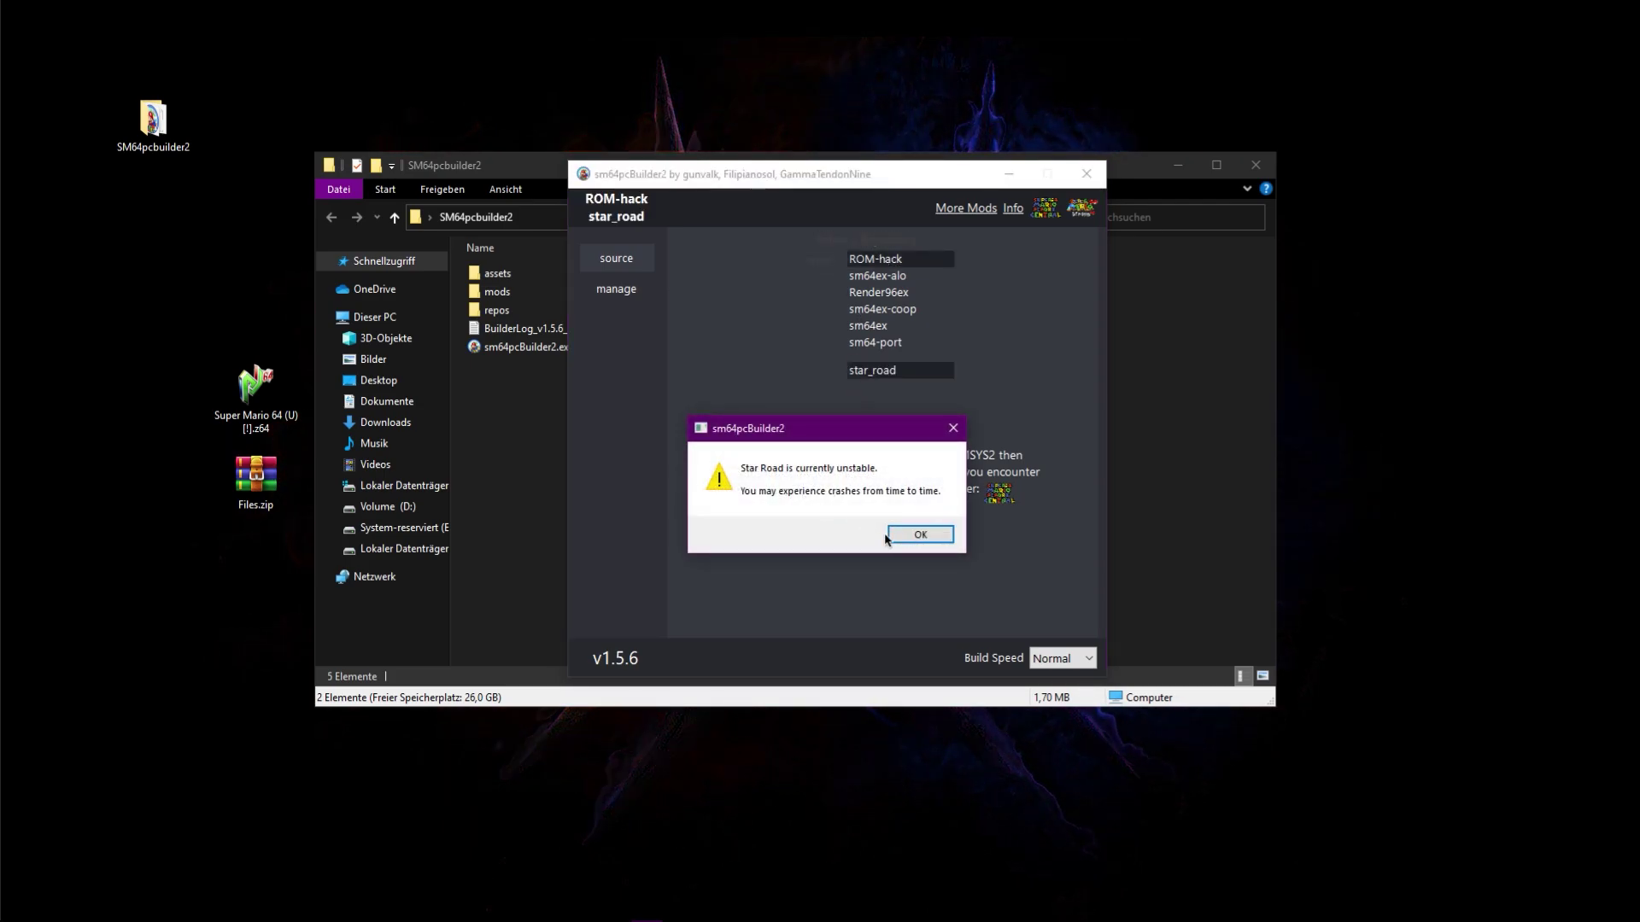
{"action": "left_click", "coordinate": [920, 534]}
{"action": "left_click", "coordinate": [876, 425]}
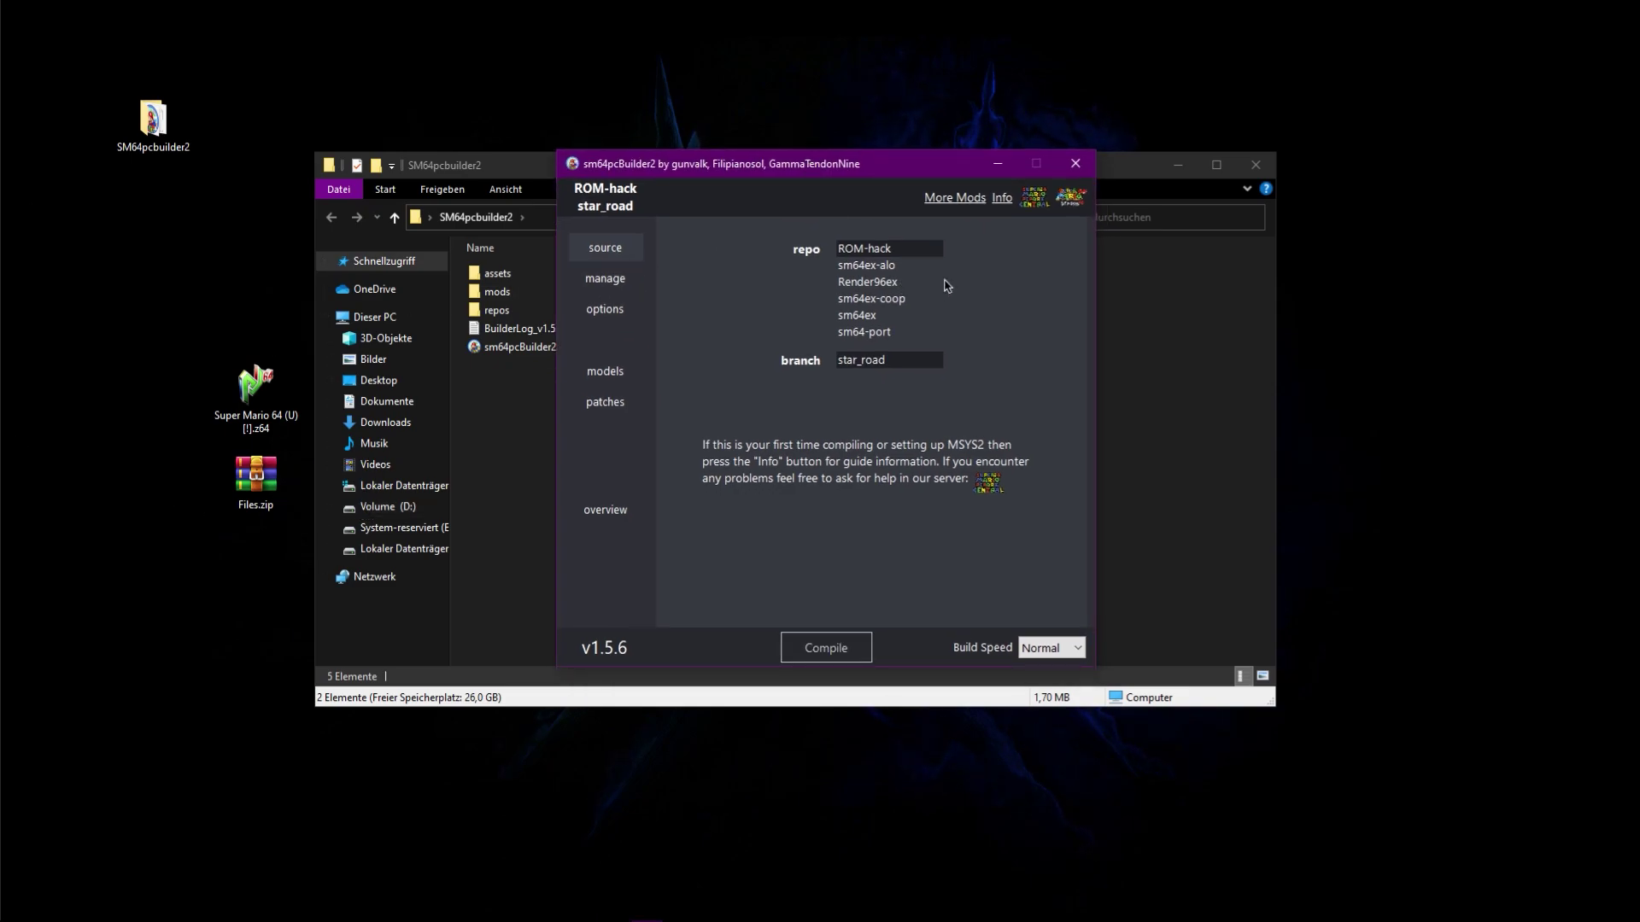
Browse the sm64ex-alo, Render96ex and sm64-port repos, then ROM-hack's build options and mods pages
{"action": "left_click", "coordinate": [866, 264]}
{"action": "left_click", "coordinate": [868, 282]}
{"action": "left_click", "coordinate": [884, 326]}
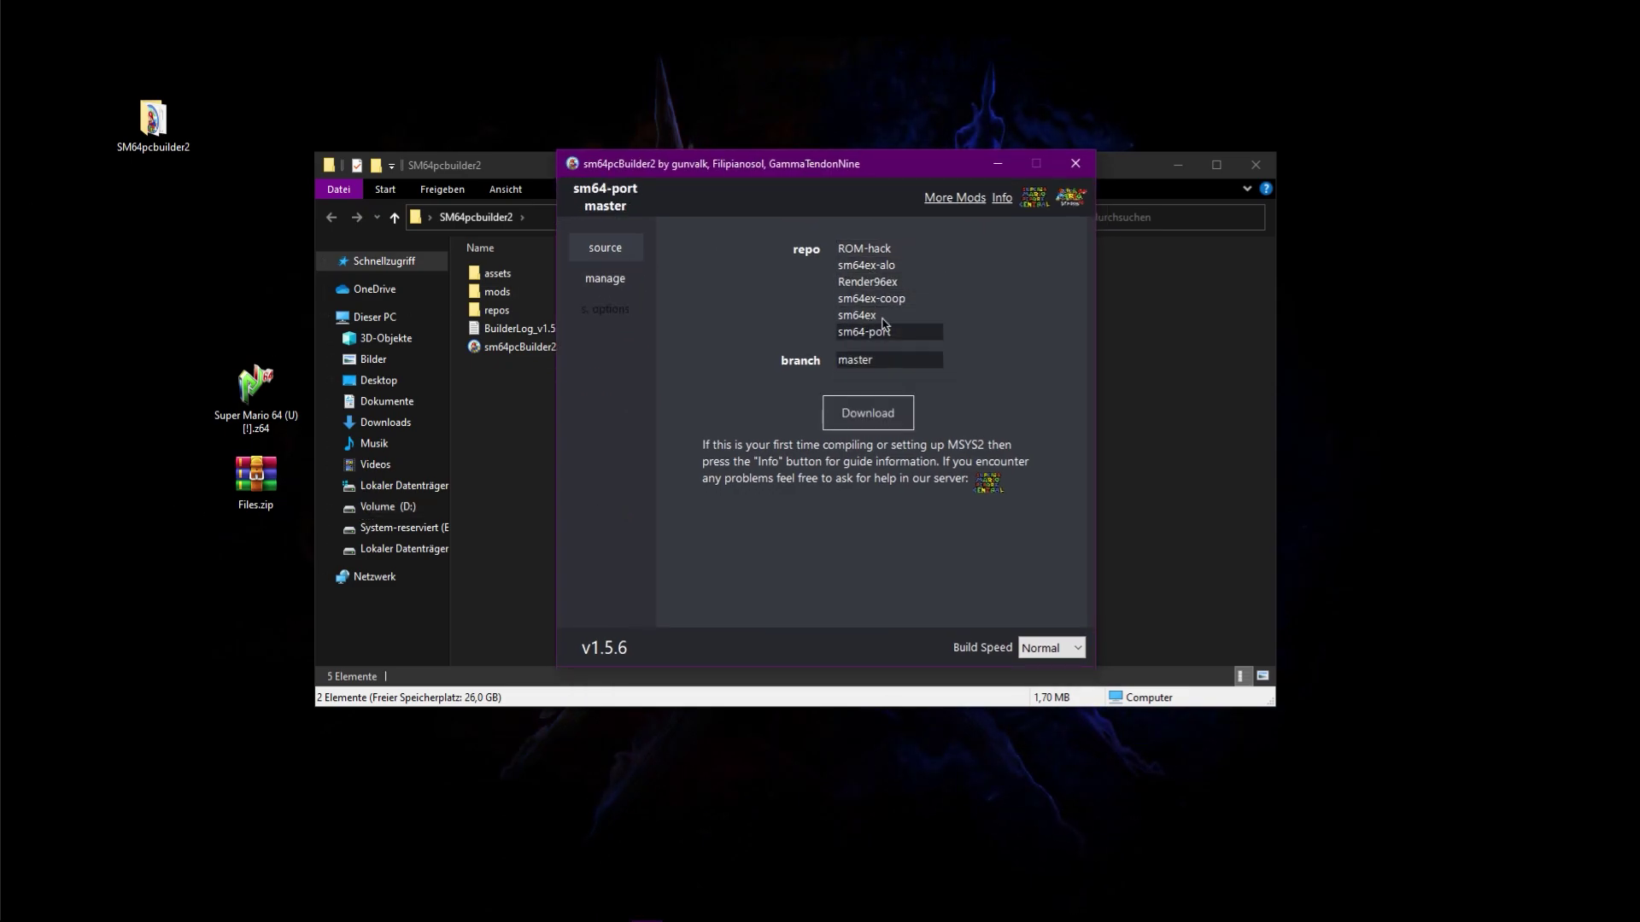
{"action": "left_click", "coordinate": [864, 249]}
{"action": "left_click", "coordinate": [605, 310]}
{"action": "left_click", "coordinate": [605, 372]}
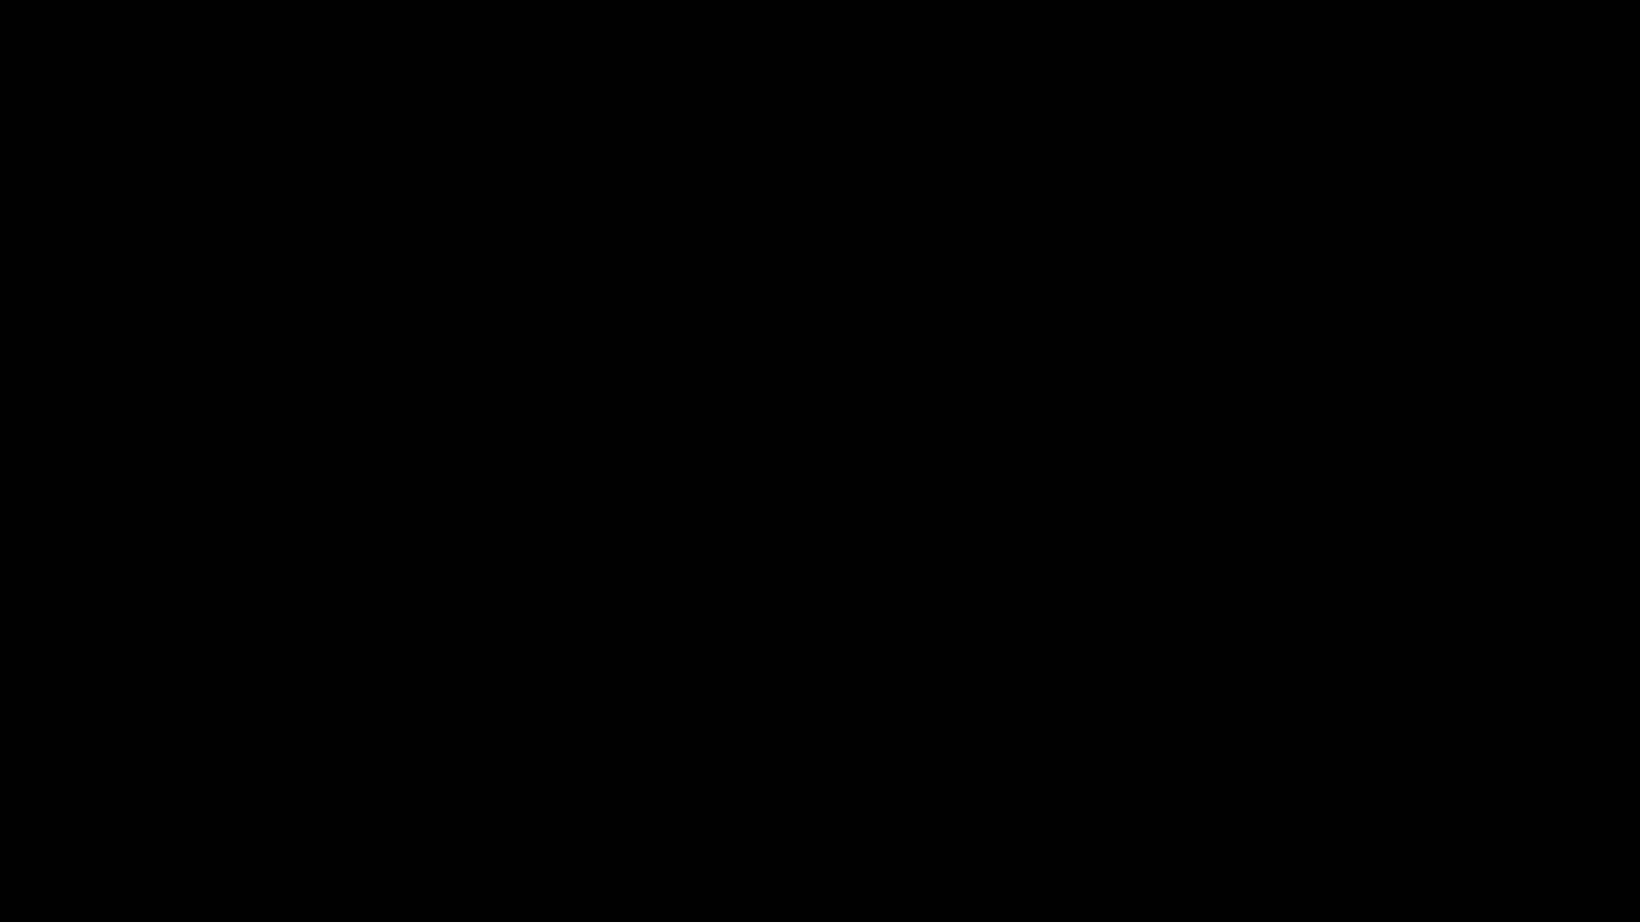